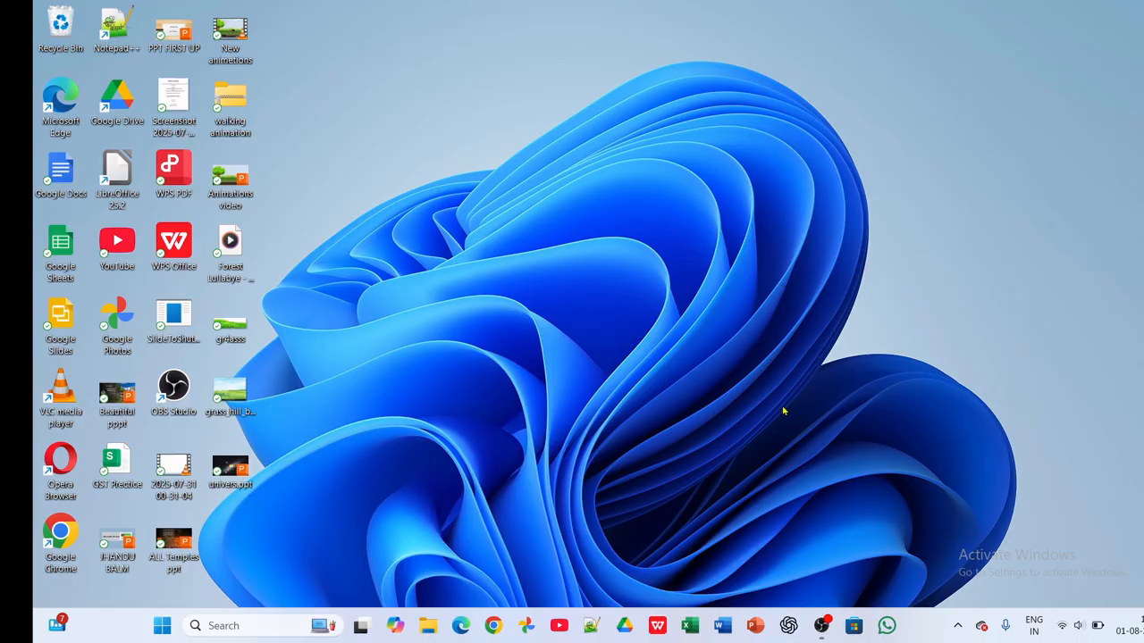
- Open PowerPoint, create a blank presentation and change the first slide to the Blank layout
click(755, 623)
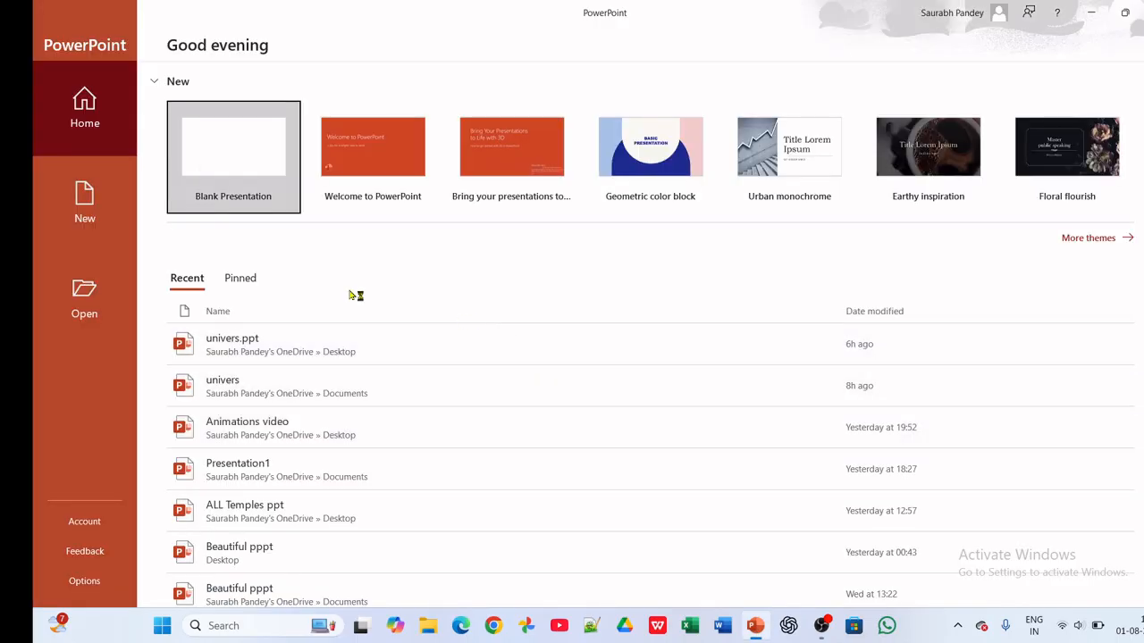
click(206, 170)
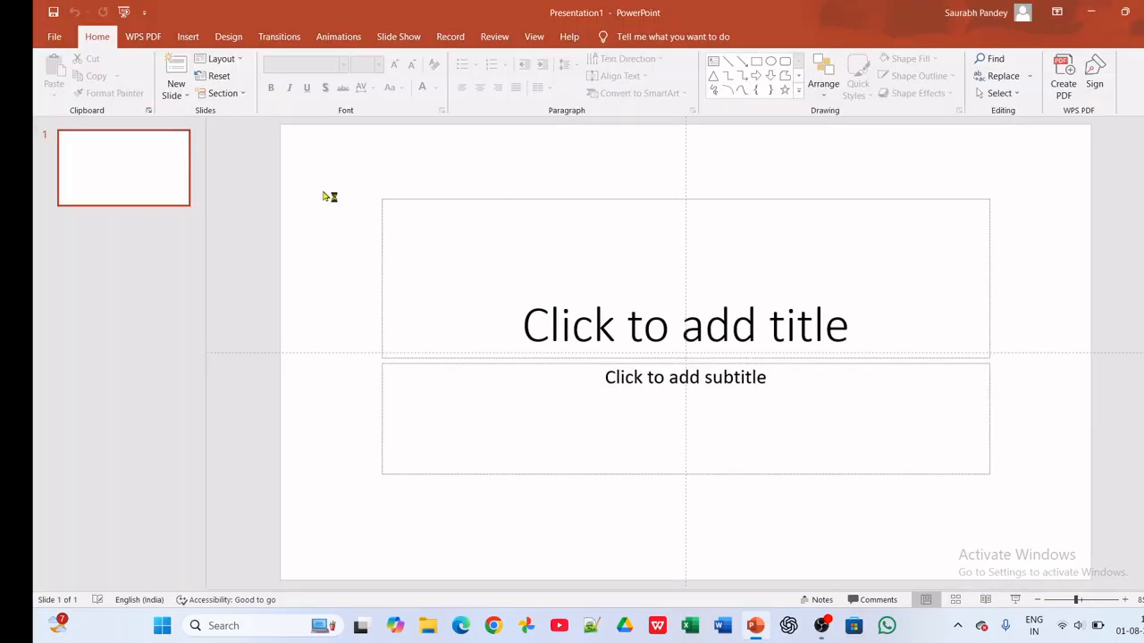
right_click(111, 165)
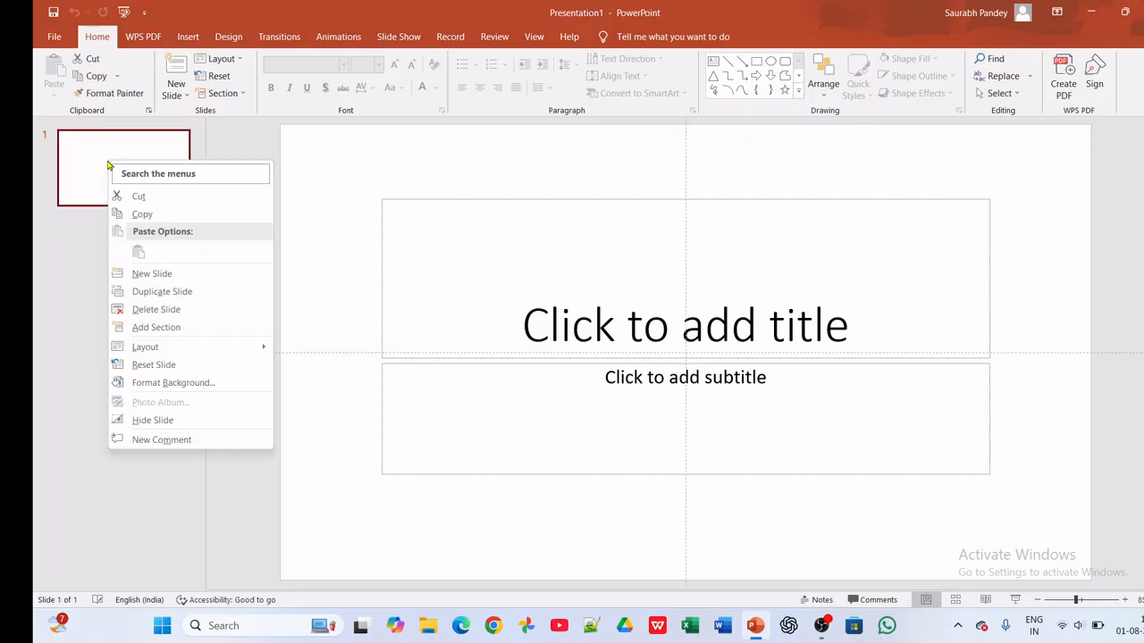
mouse_move(179, 347)
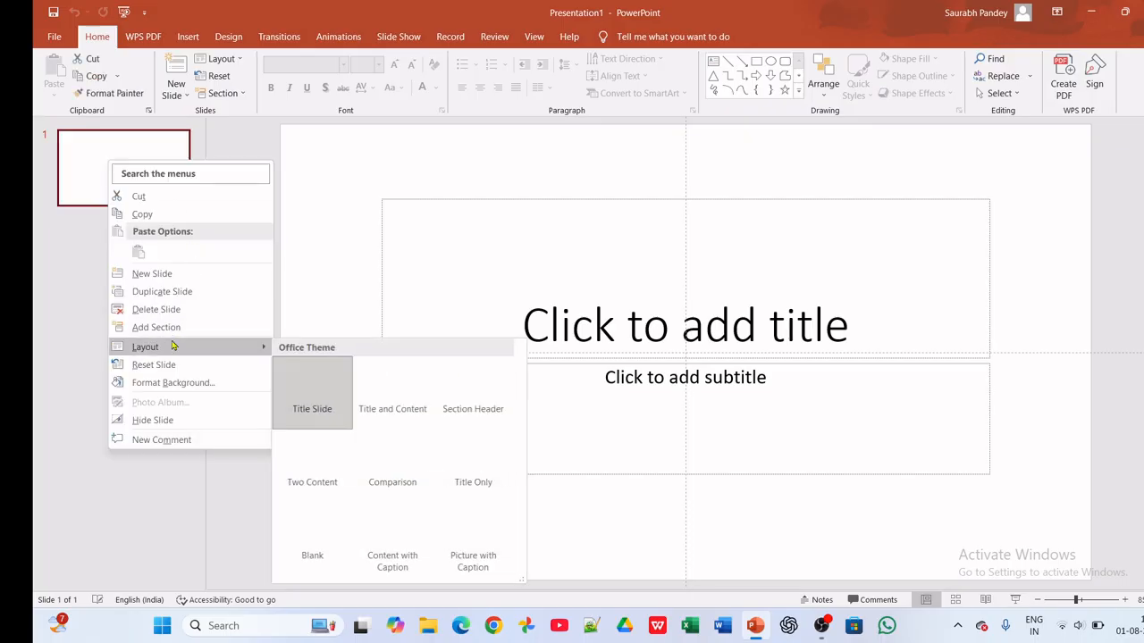
click(312, 520)
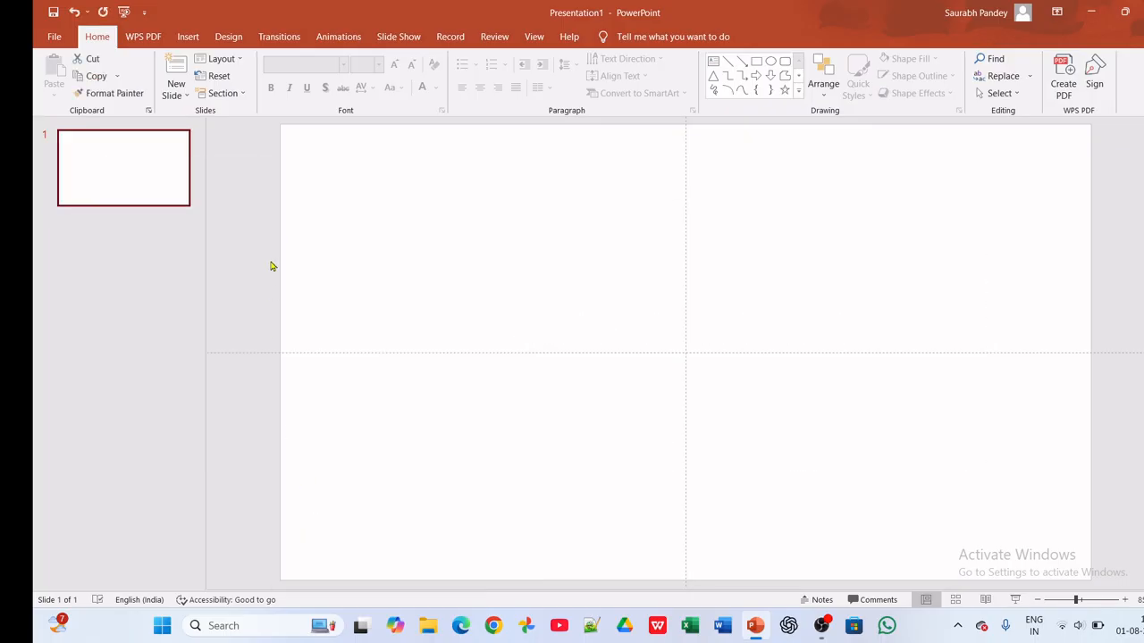
- Apply the first black variant of the Office Theme to the presentation
click(188, 37)
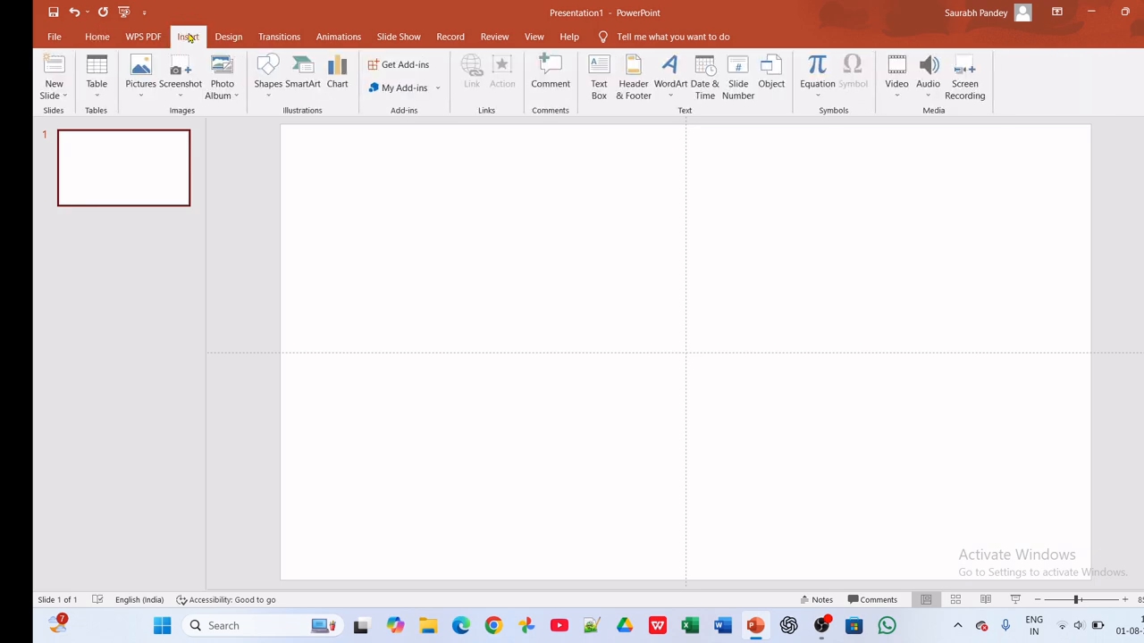
click(340, 43)
click(452, 37)
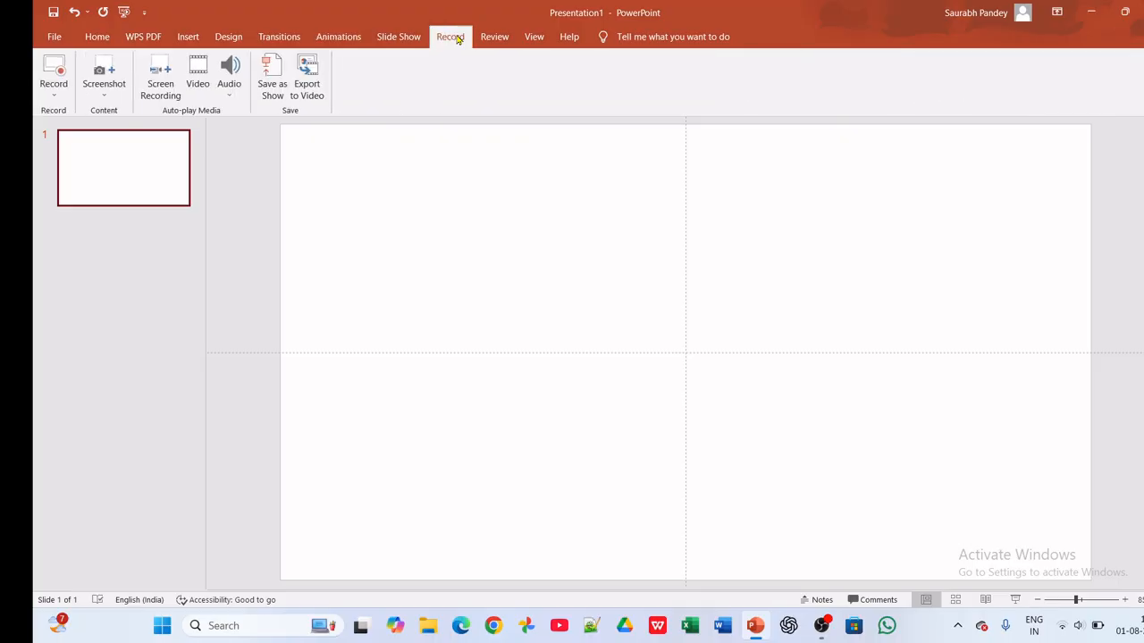
click(279, 37)
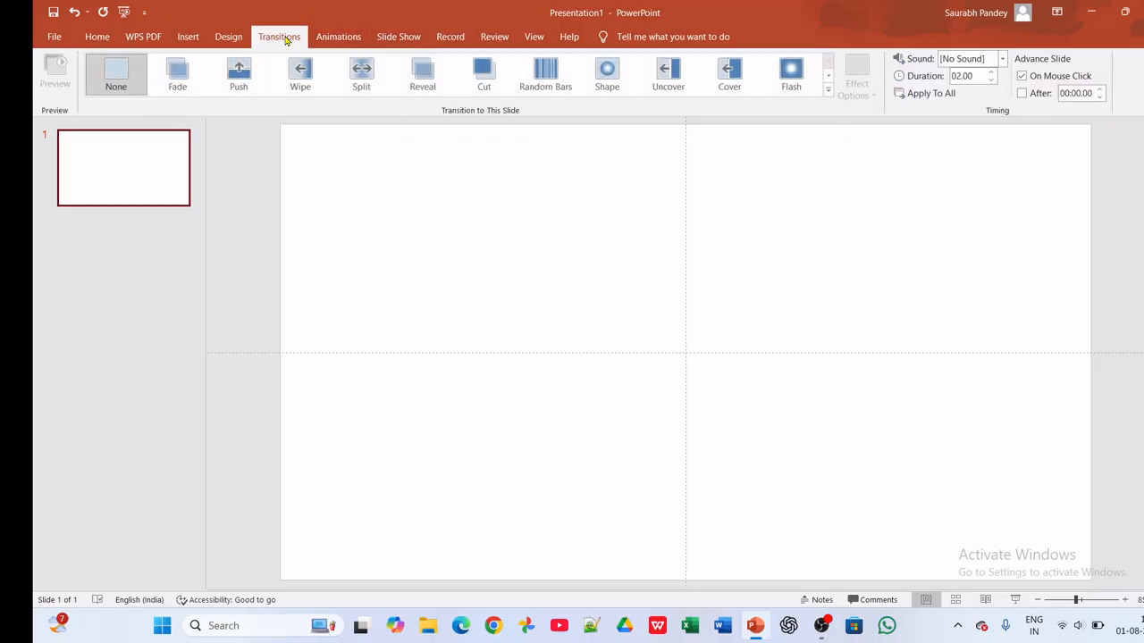
click(240, 40)
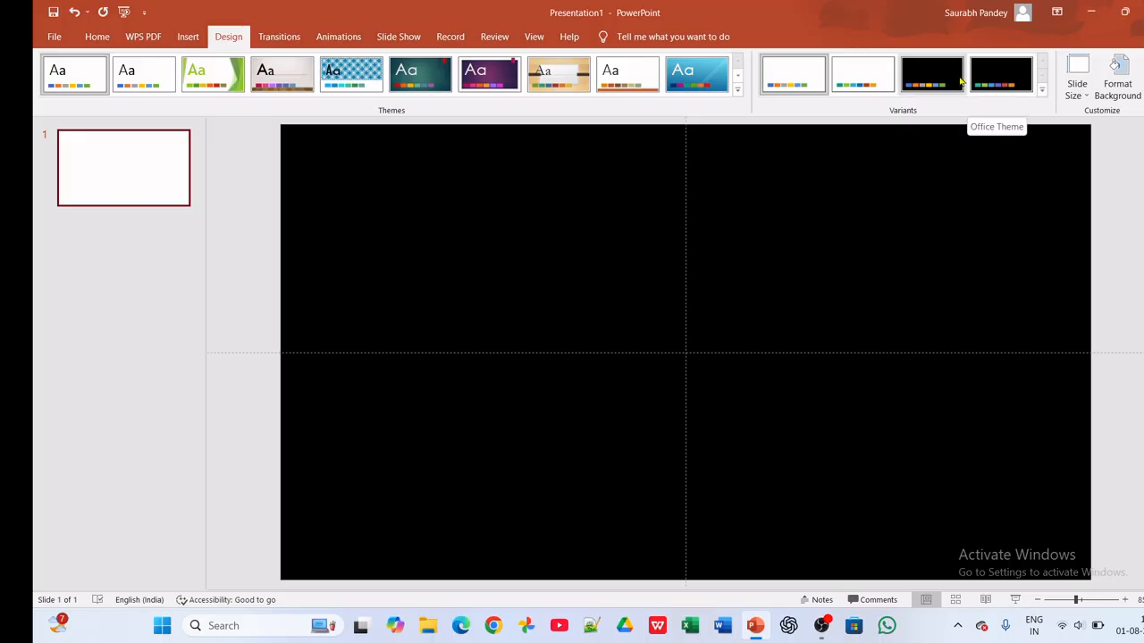
click(961, 81)
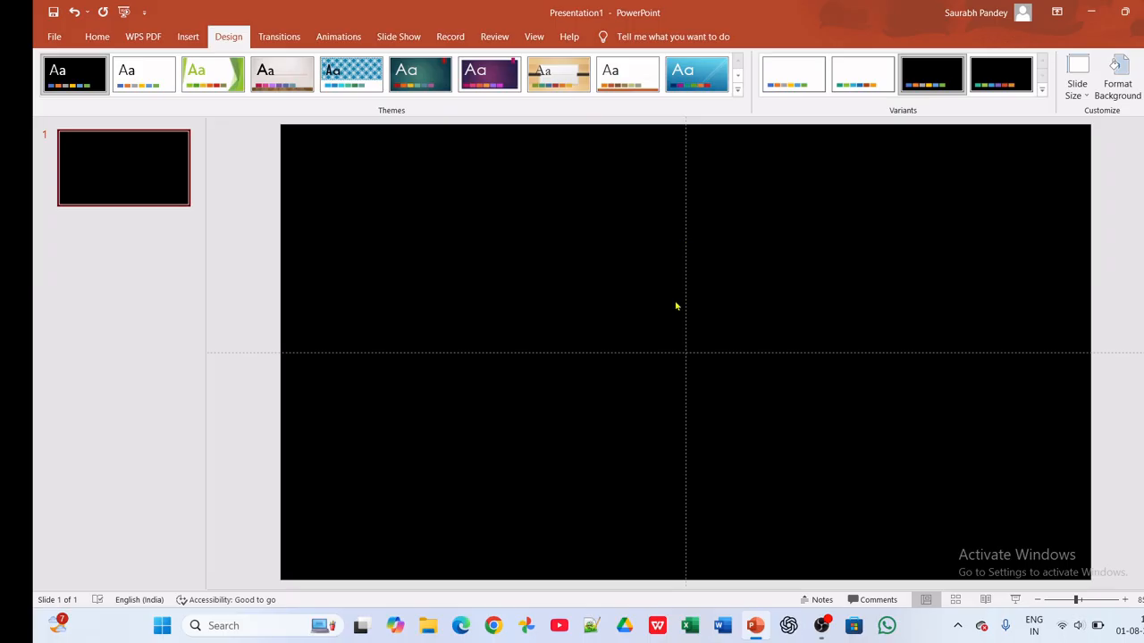
click(534, 37)
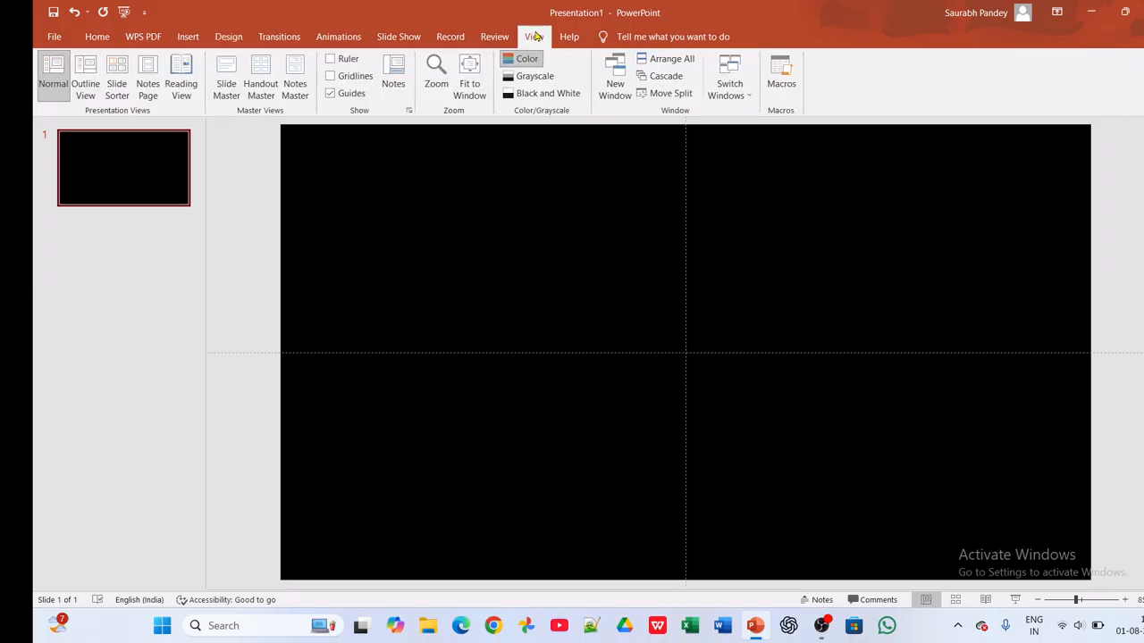
click(349, 98)
click(349, 98)
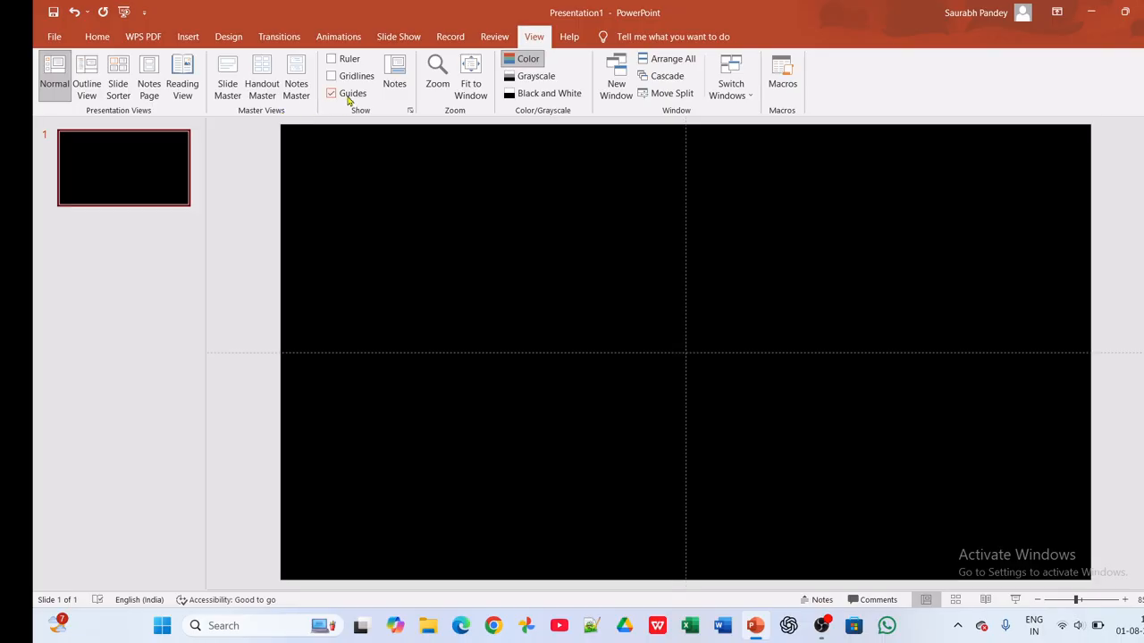
- Draw an oval about 3.9 cm high and 3.9 cm wide and centre it where the slide's guides cross
click(186, 38)
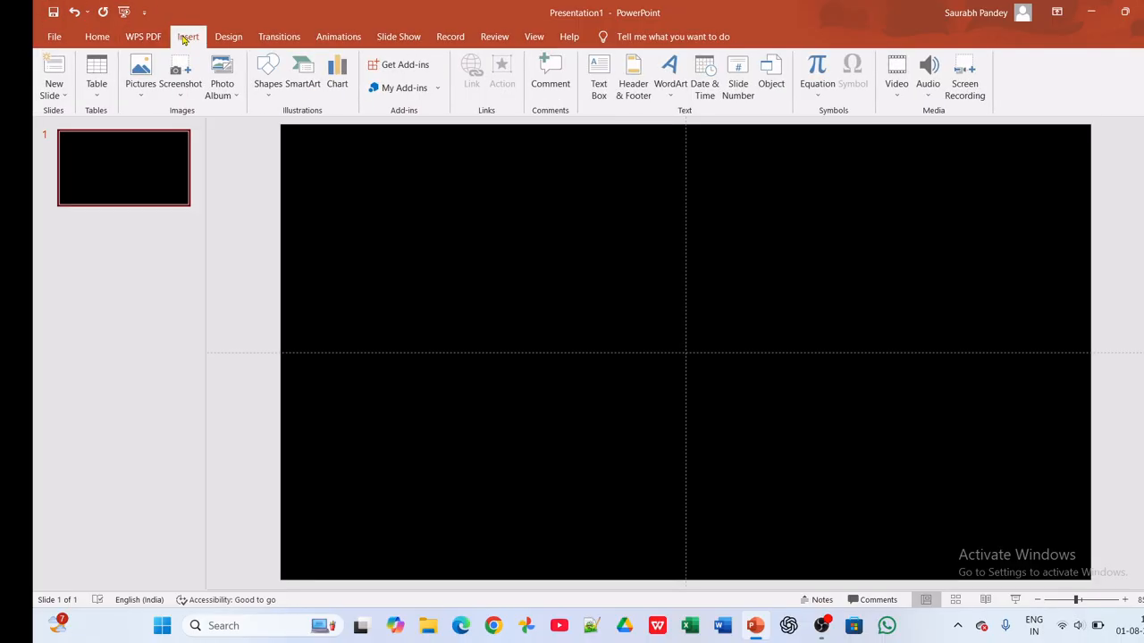
click(266, 86)
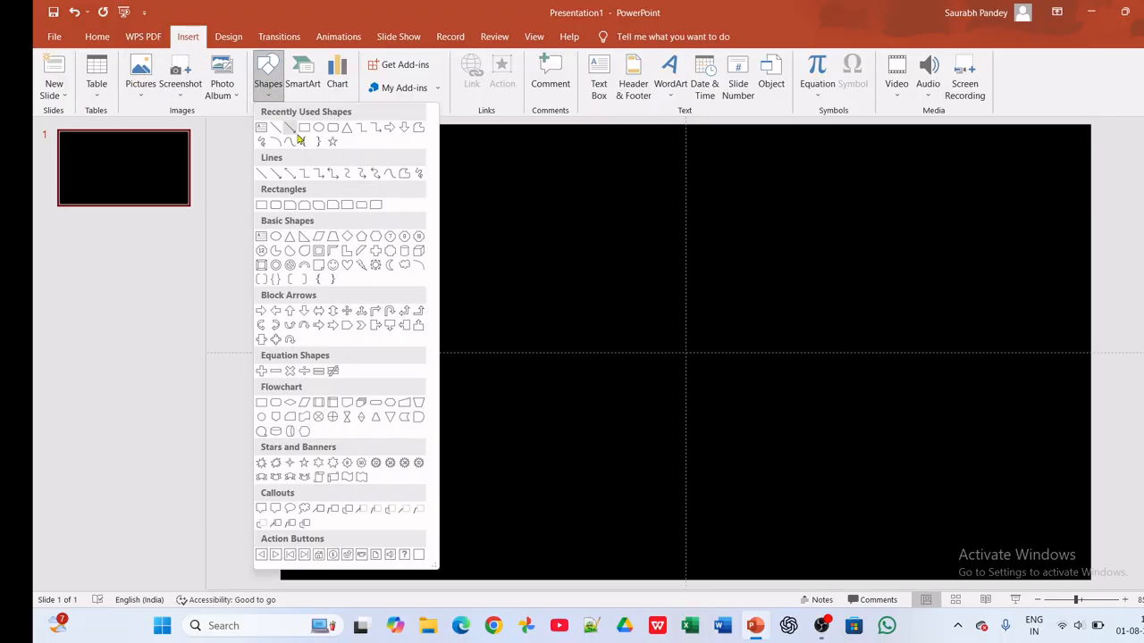
click(319, 130)
mouse_move(624, 293)
mouse_down()
mouse_move(682, 319)
mouse_move(746, 409)
mouse_move(719, 384)
mouse_up()
drag(681, 346, 690, 359)
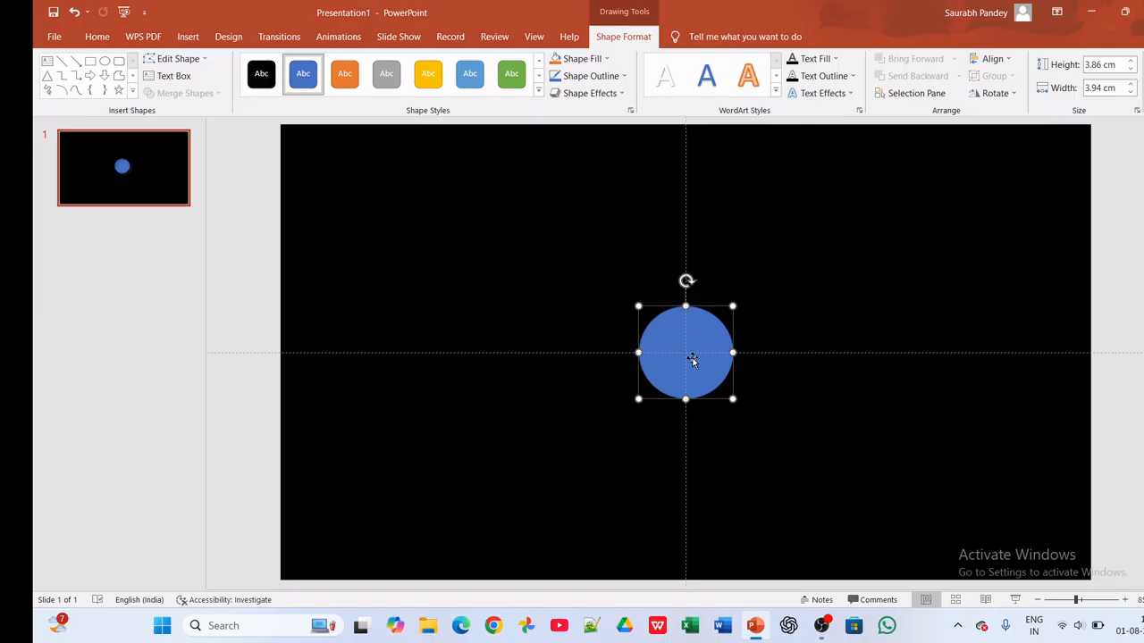
- Remove the circle's fill and give it a white outline in the Dash line style
click(607, 58)
click(601, 186)
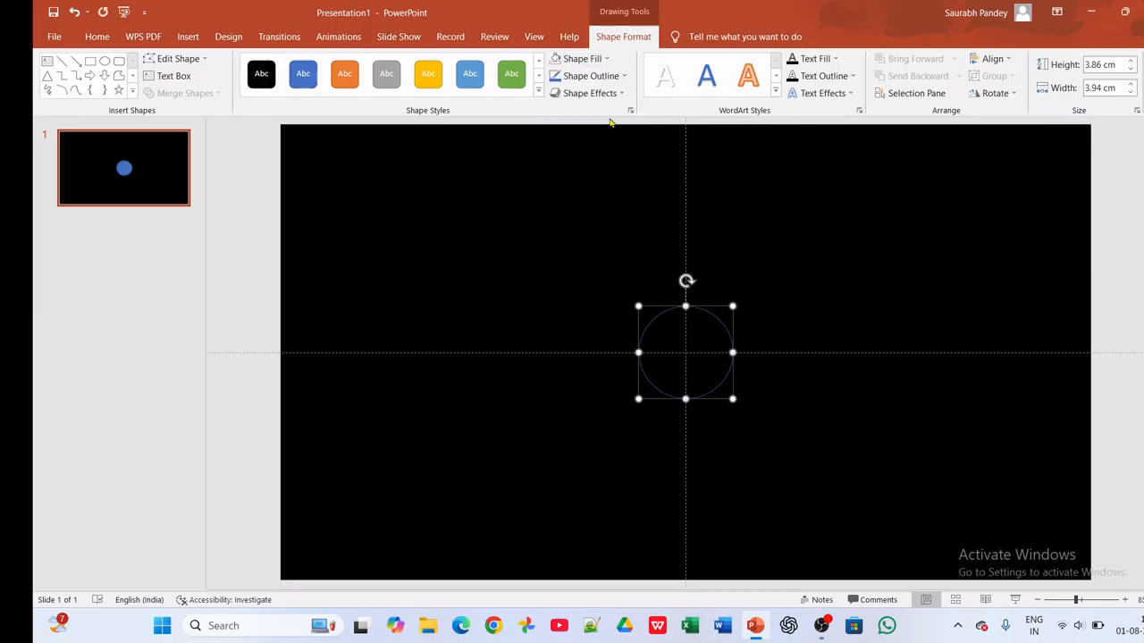
click(605, 80)
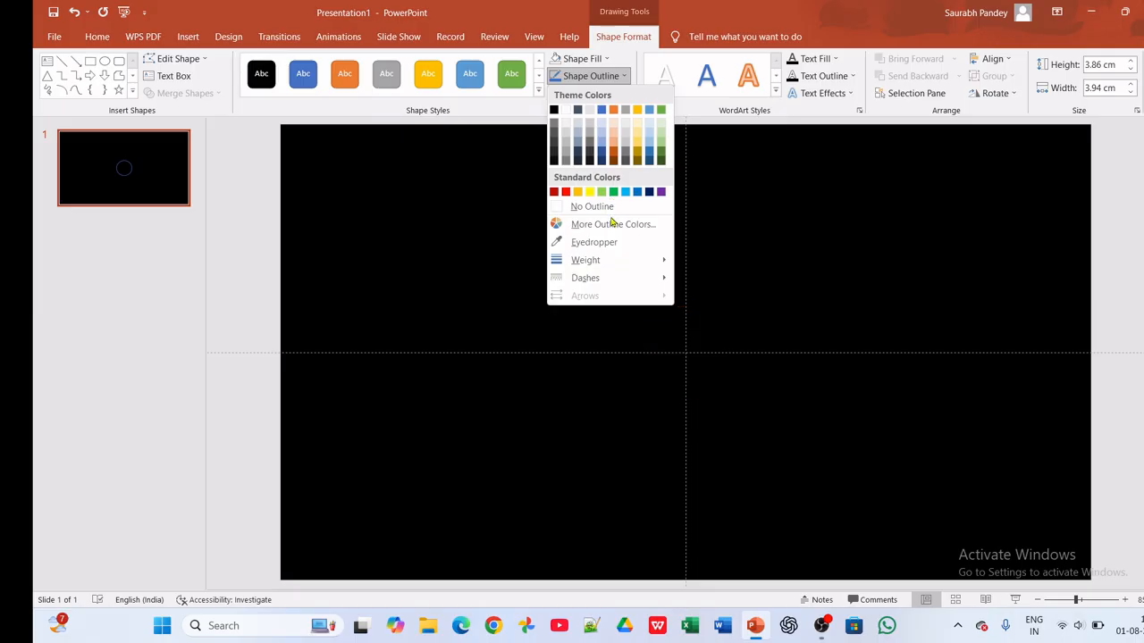
click(554, 111)
click(590, 76)
mouse_move(590, 277)
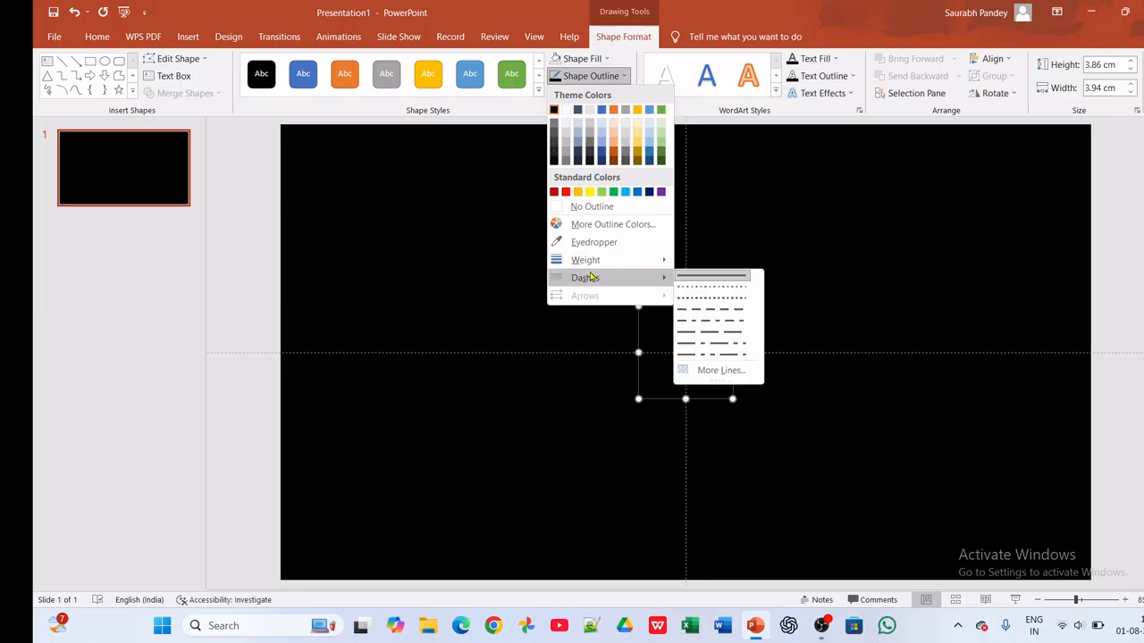
click(686, 308)
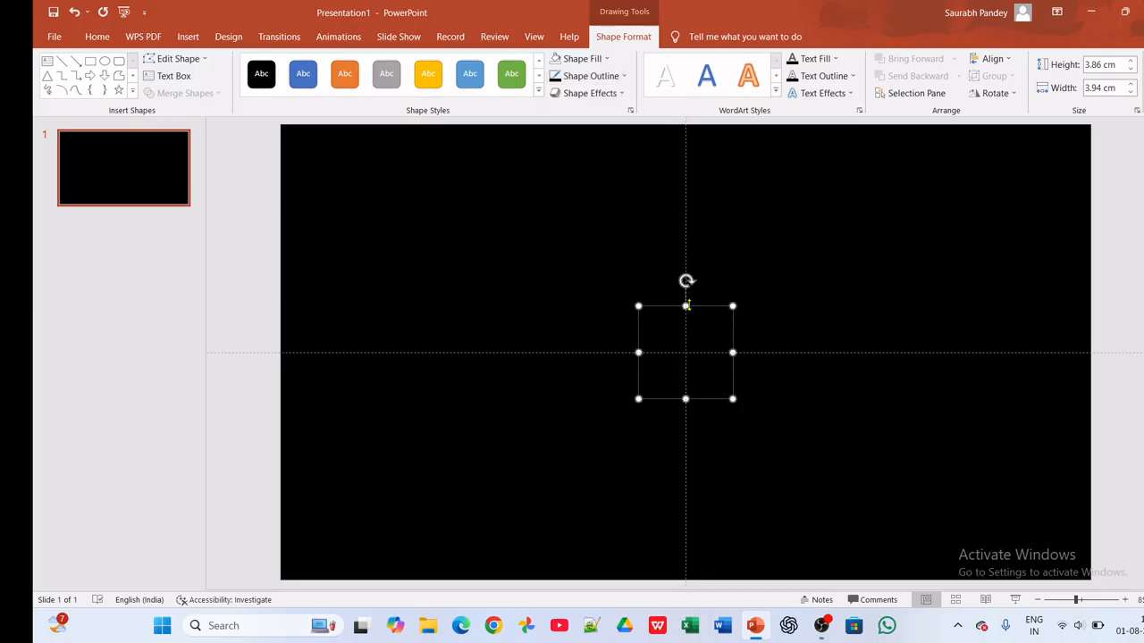
click(585, 76)
click(565, 111)
- Duplicate the dashed circle twice, centring the copies around it at about 5.9 cm and 8 cm across
key(ctrl+d)
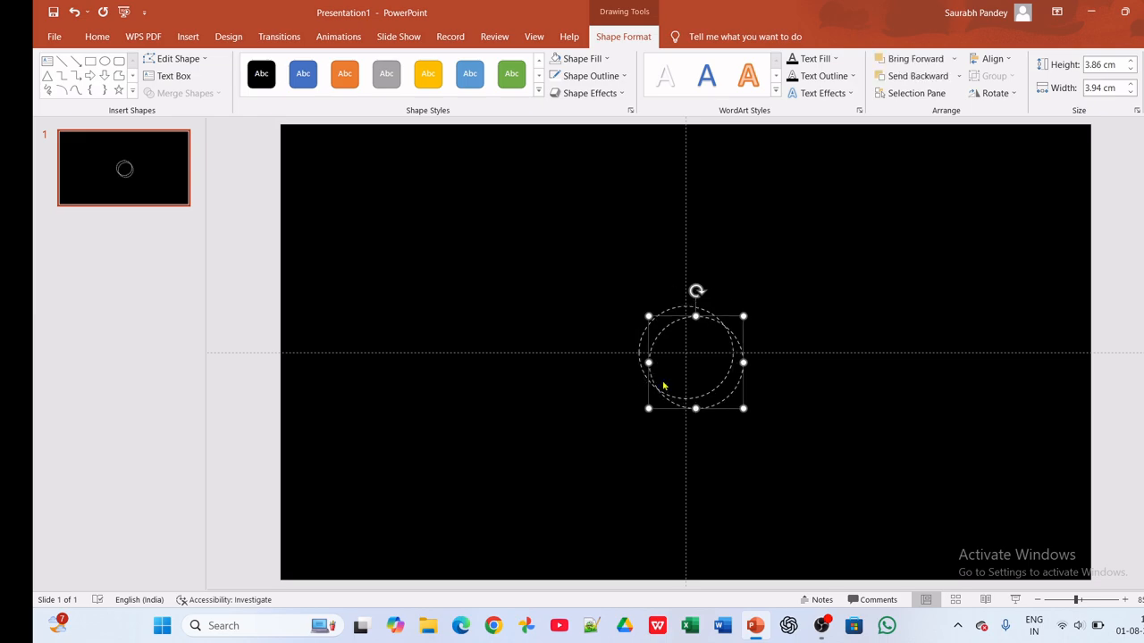
mouse_move(742, 408)
mouse_down()
mouse_move(764, 431)
mouse_move(723, 388)
mouse_move(760, 426)
mouse_move(732, 405)
mouse_up()
click(738, 399)
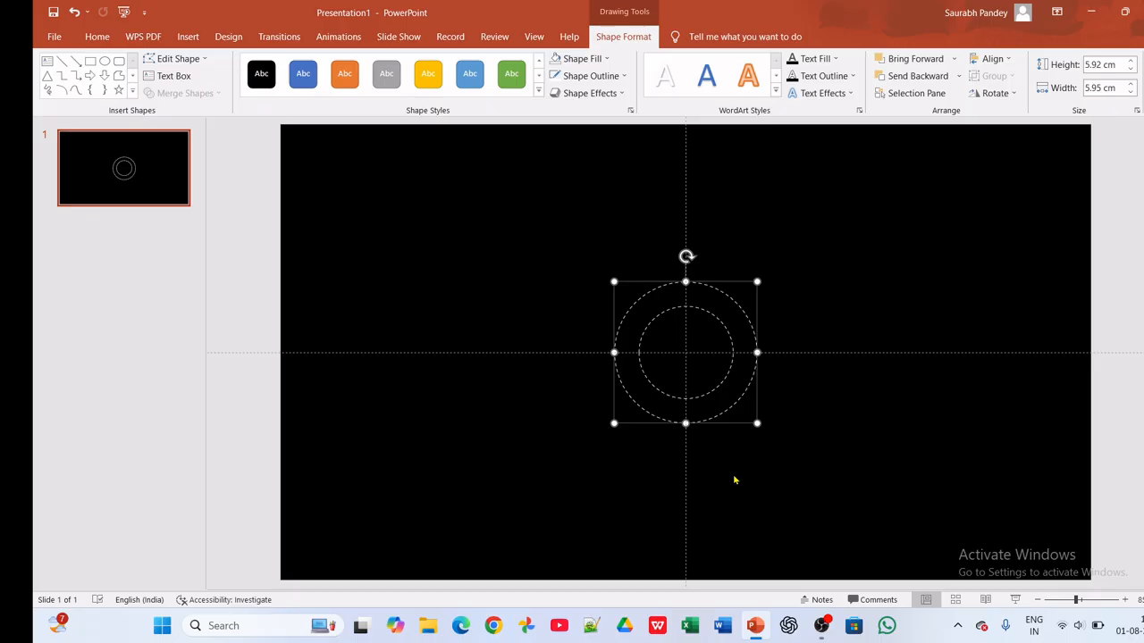
key(ctrl+d)
drag(731, 399, 782, 448)
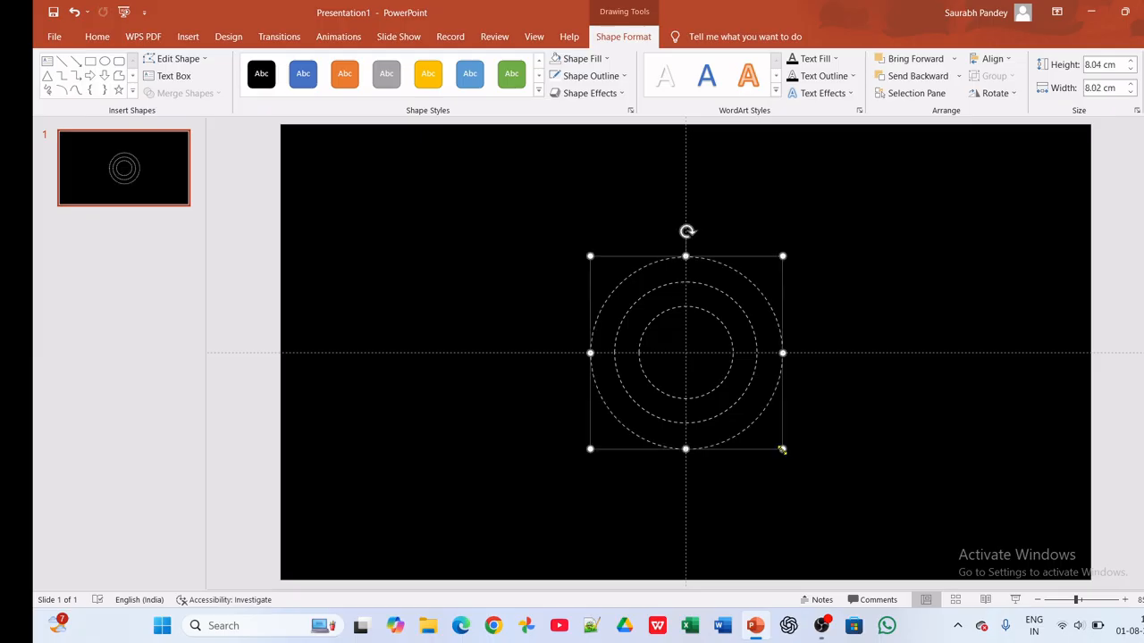
- Add three larger concentric copies of the circle, from about 10.3 × 10.1 cm up to about 14.6 × 14.1 cm
key(ctrl+d)
drag(758, 425, 809, 477)
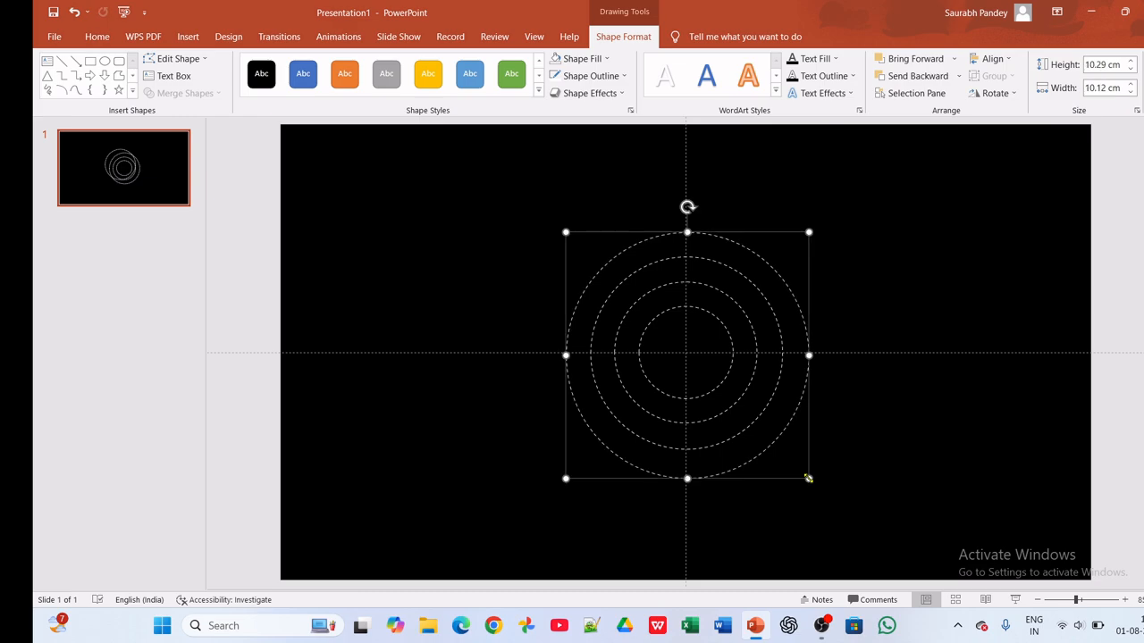
key(ctrl+d)
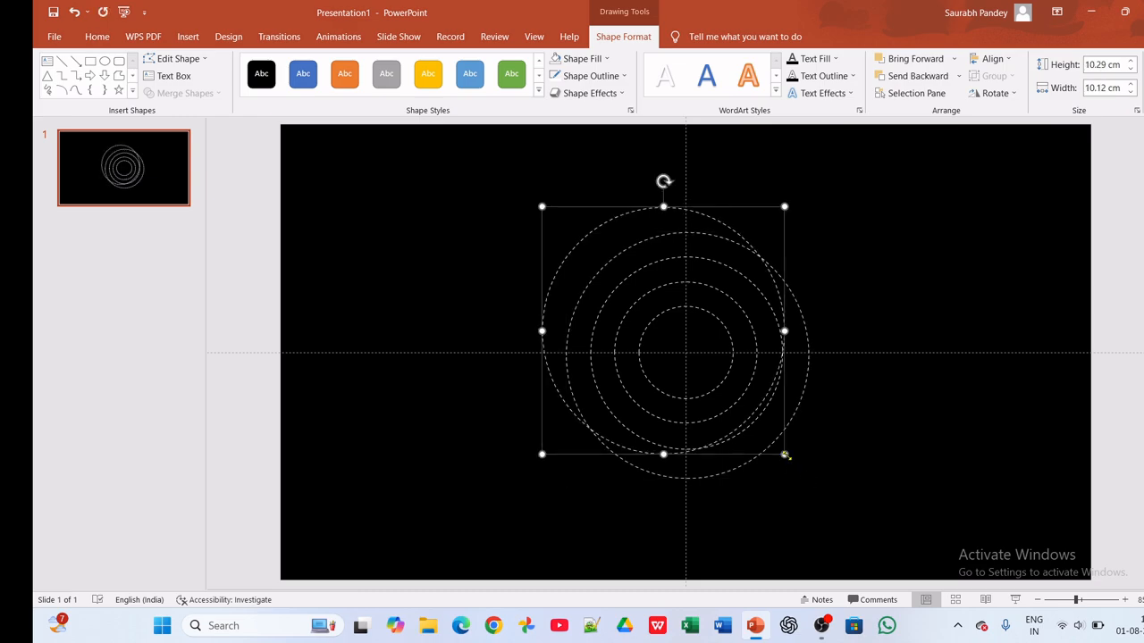
drag(784, 456, 855, 533)
key(ctrl+d)
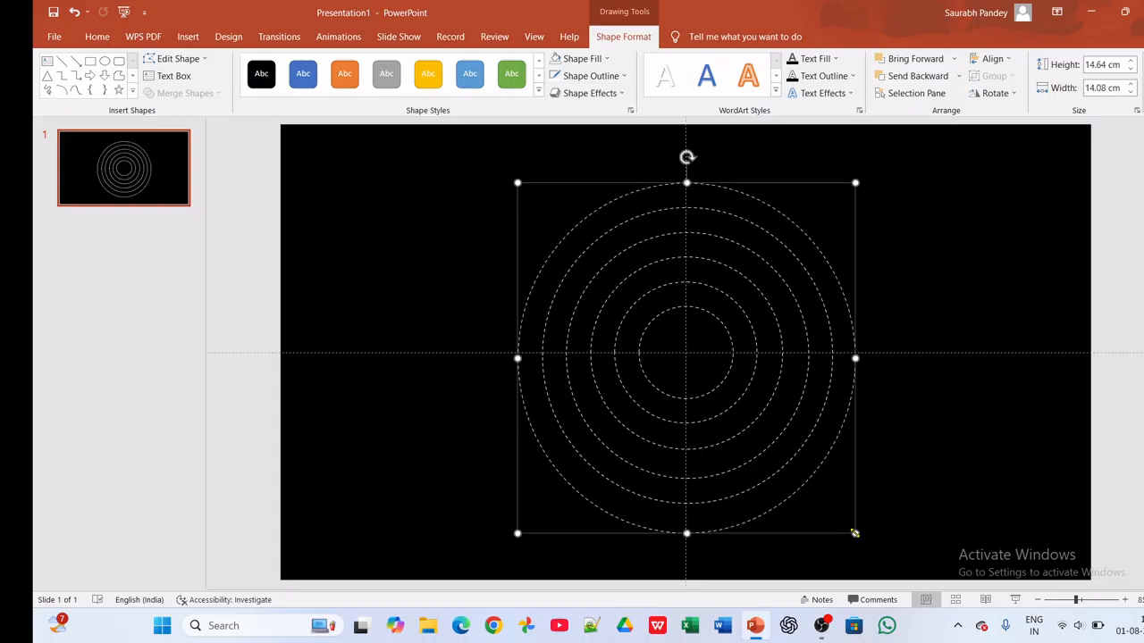
- Add three outer concentric copies of about 16.9 × 16.2 cm, 18.9 × 18.5 cm and 21 × 20.5 cm
key(ctrl+d)
drag(831, 509, 883, 562)
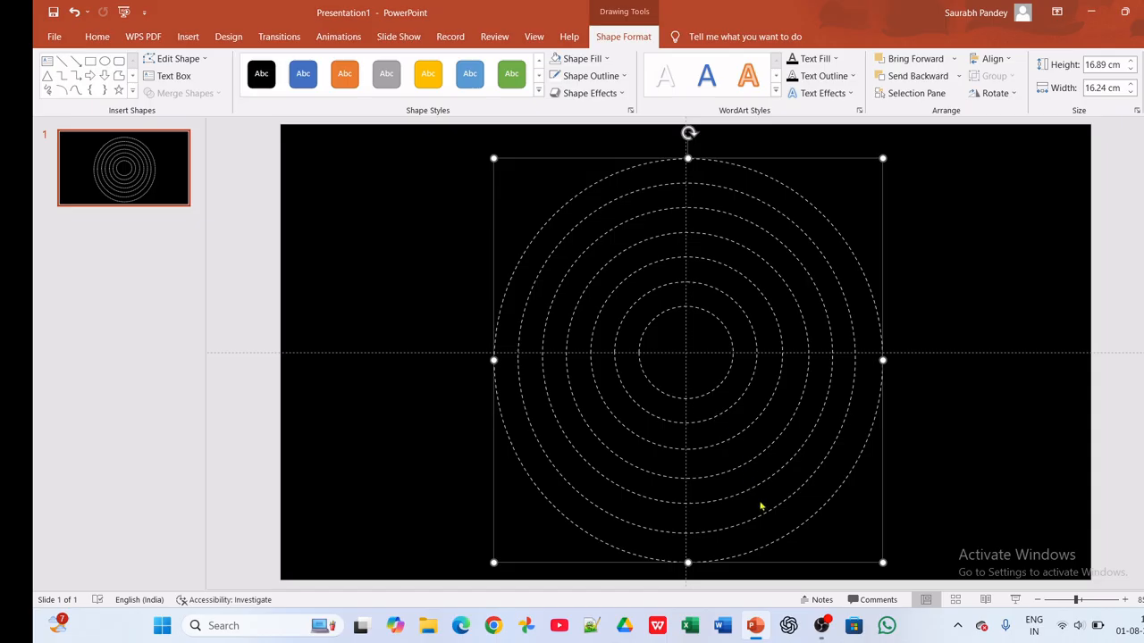
key(ctrl+d)
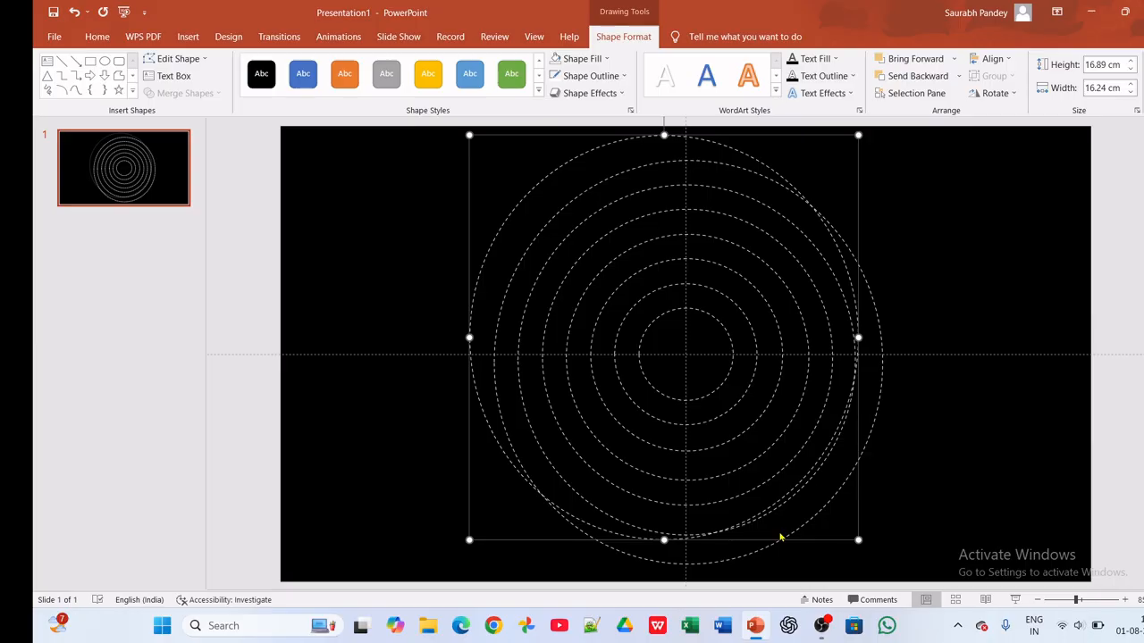
drag(858, 540, 912, 587)
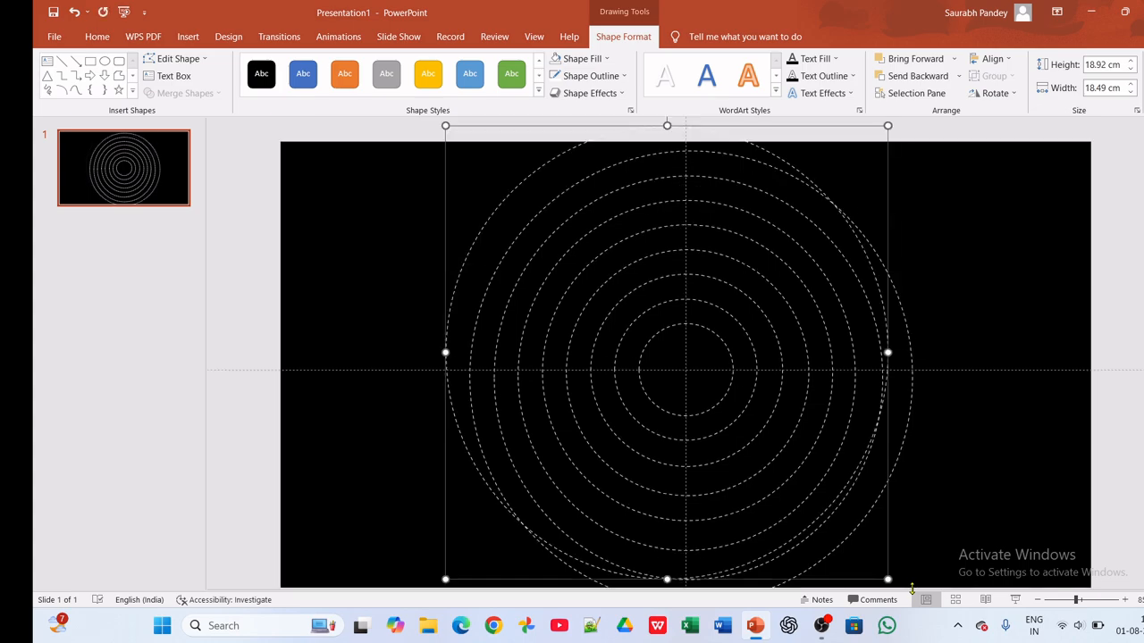
drag(887, 579, 933, 627)
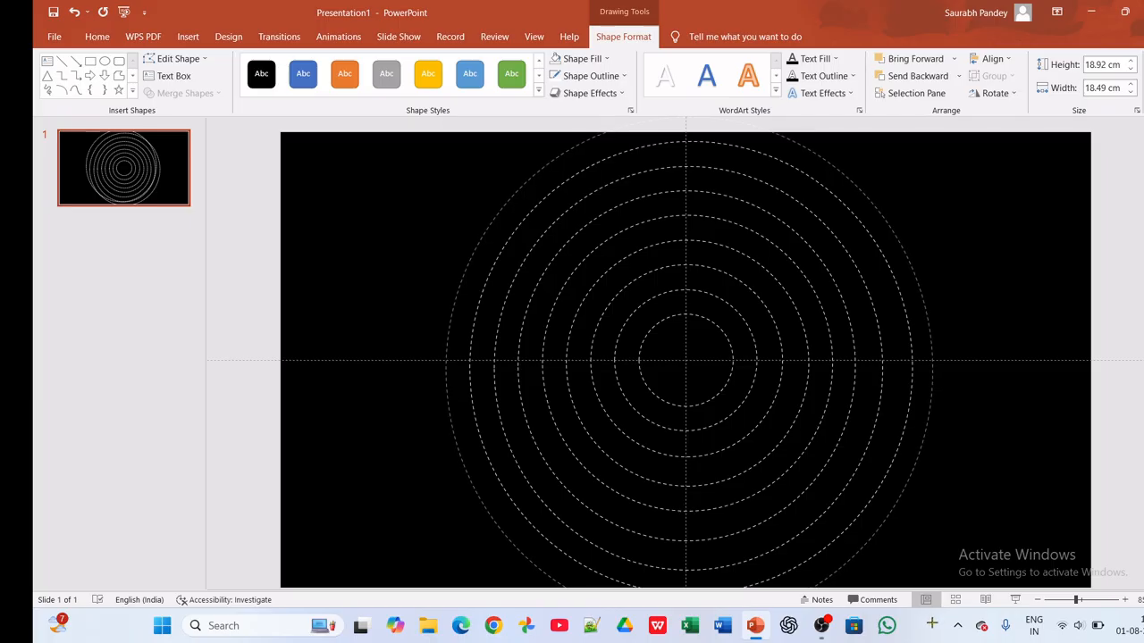
drag(933, 623, 933, 623)
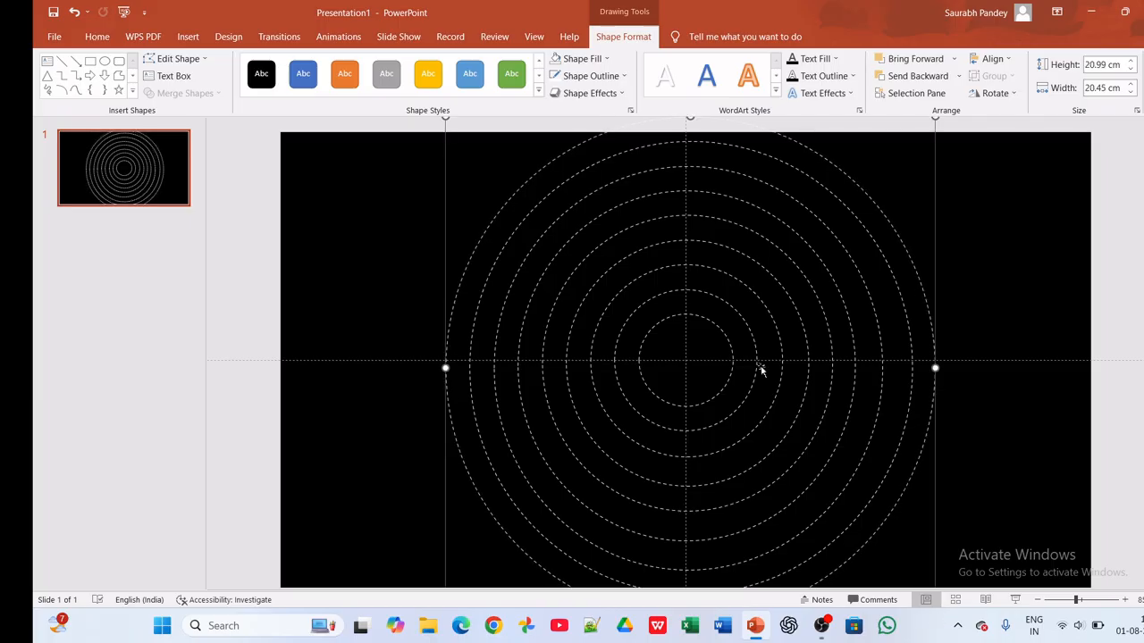
click(592, 93)
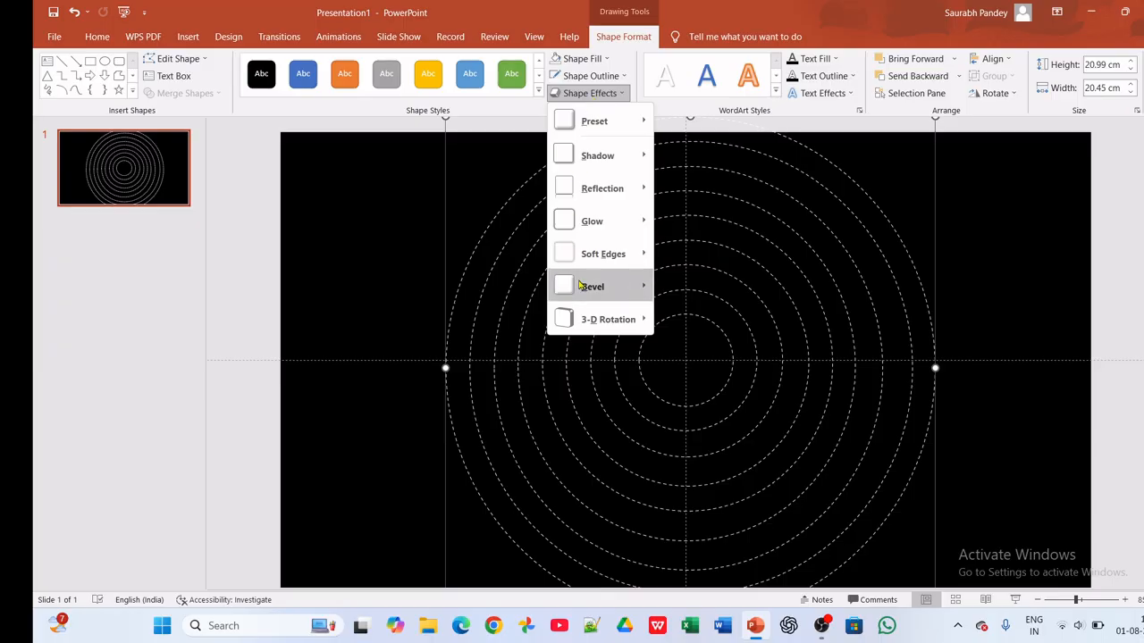
mouse_move(590, 322)
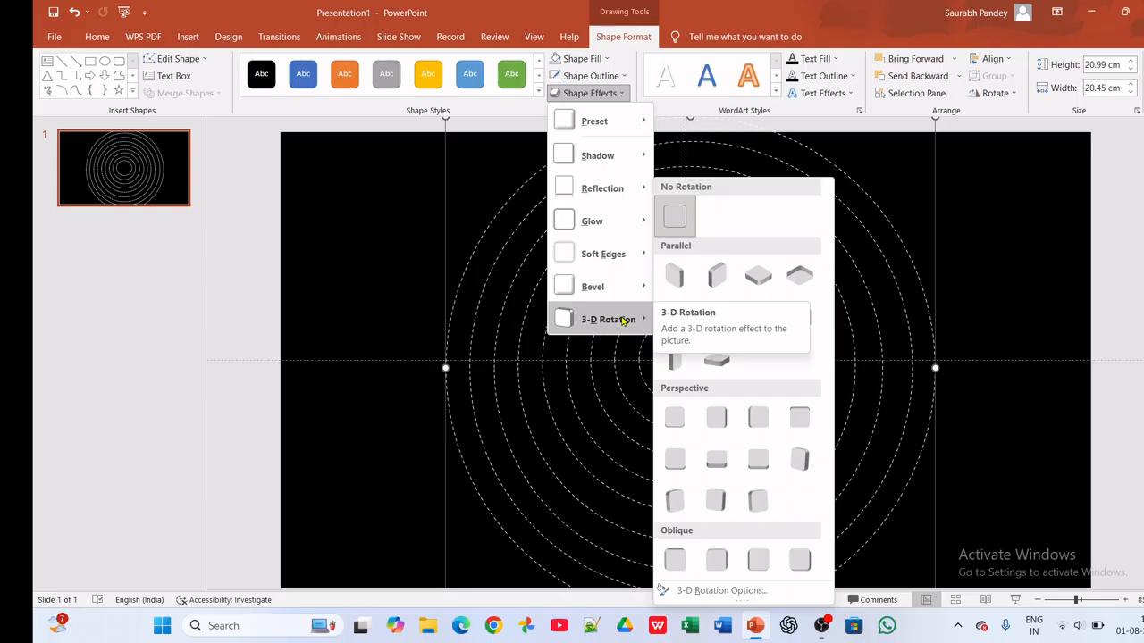
click(980, 303)
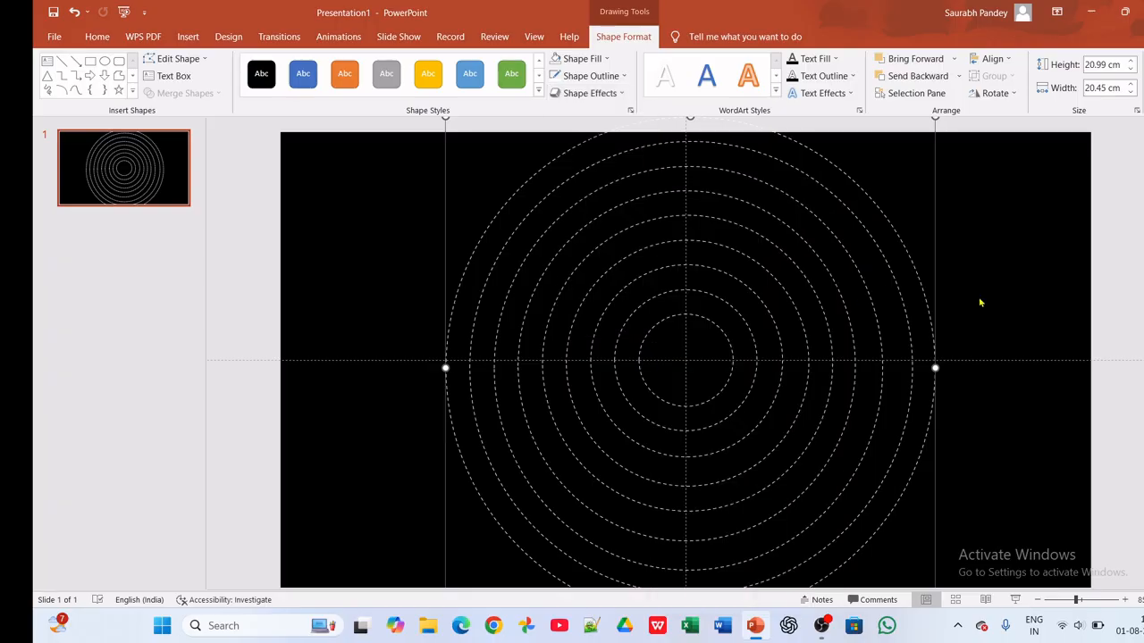
- Apply a backward-tilting Perspective 3-D rotation preset to all the dashed circles together
click(718, 364)
click(769, 322)
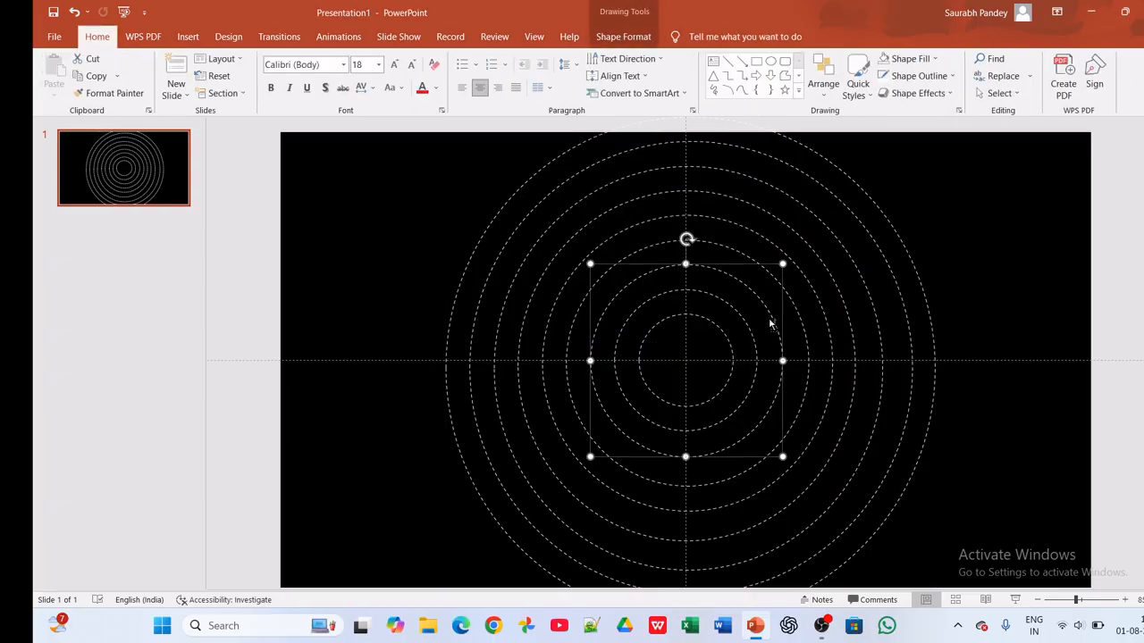
key(ctrl+a)
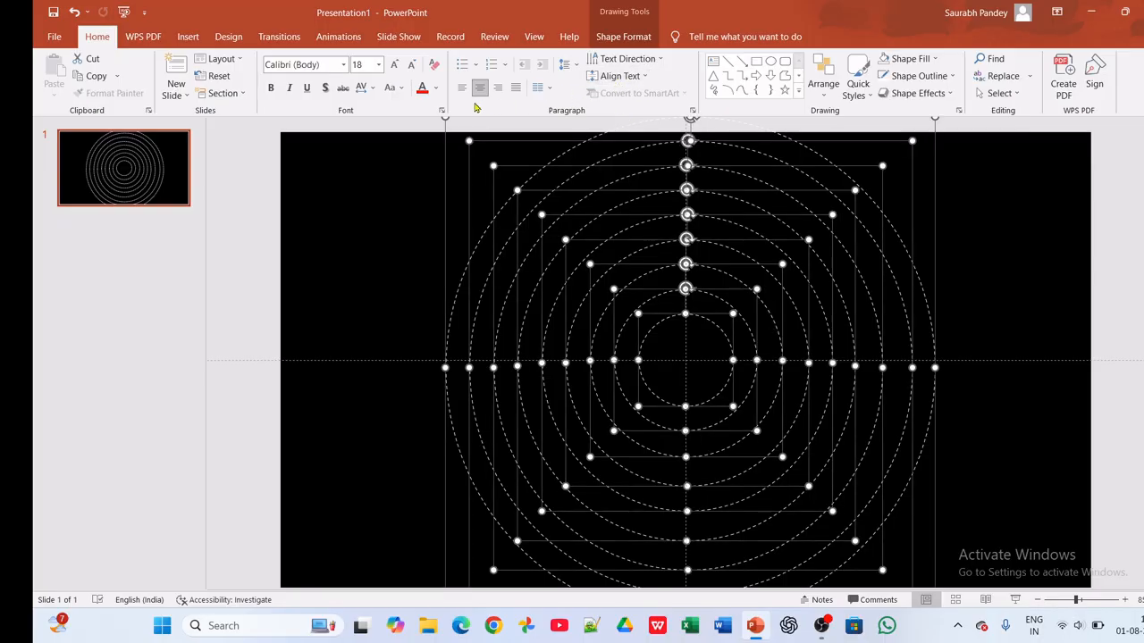
click(607, 43)
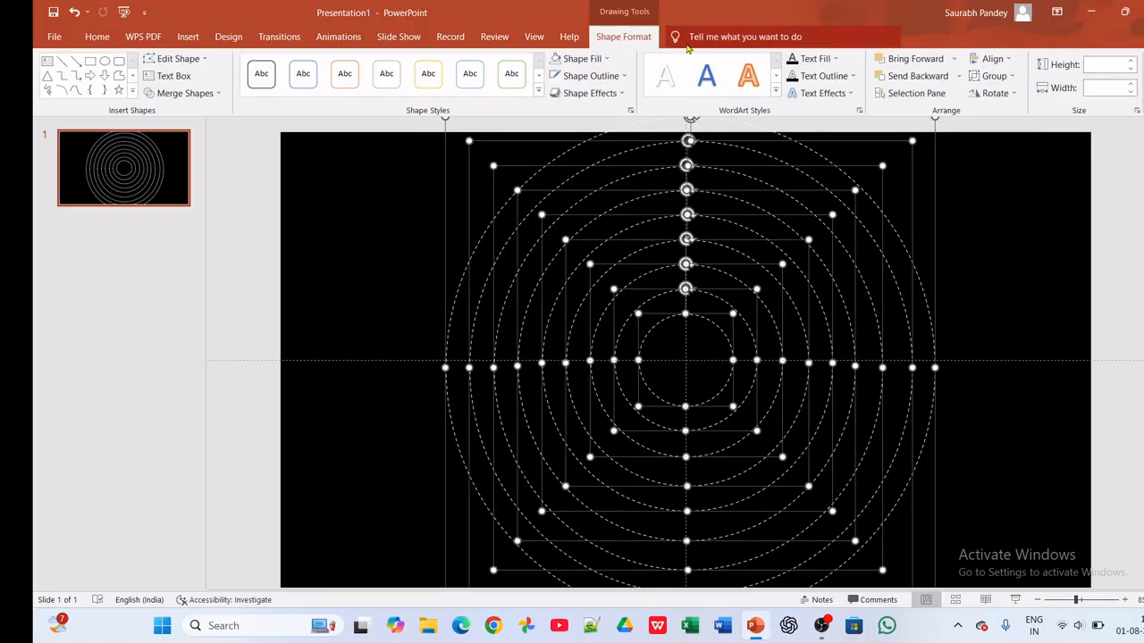
click(611, 93)
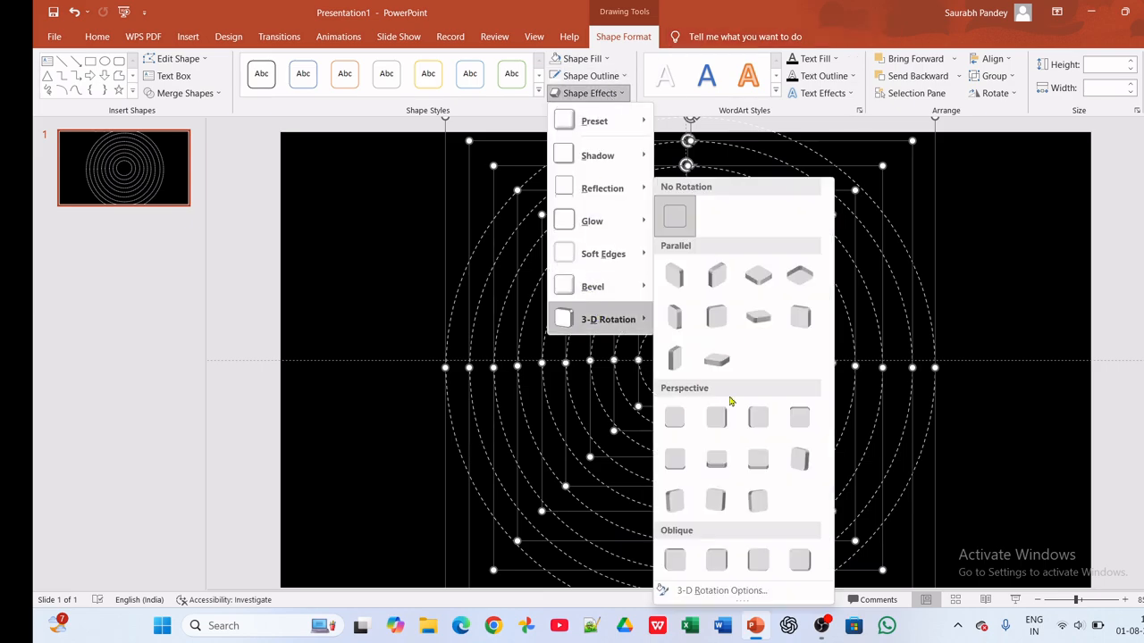
click(757, 464)
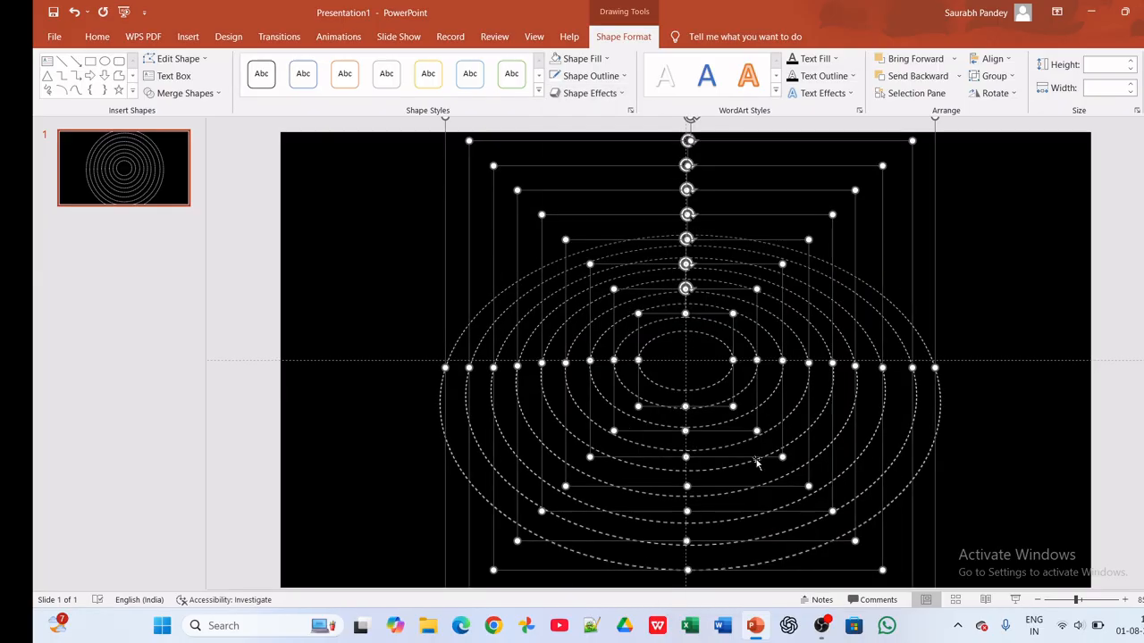
- Group all the tilted rings and move the group slightly upward on the slide
click(990, 76)
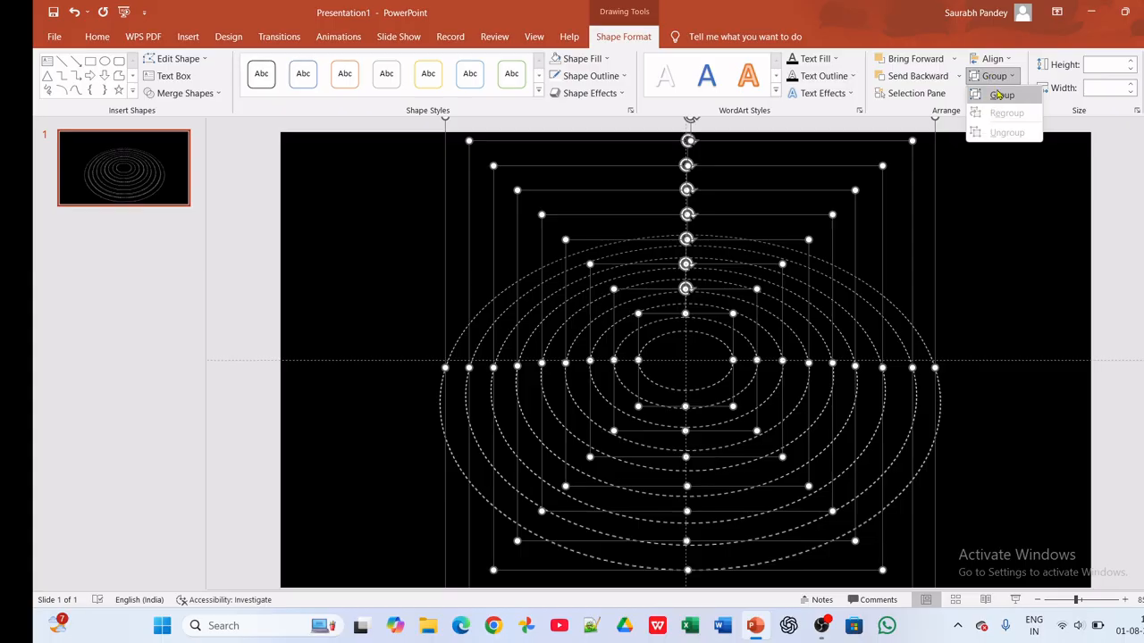
click(999, 95)
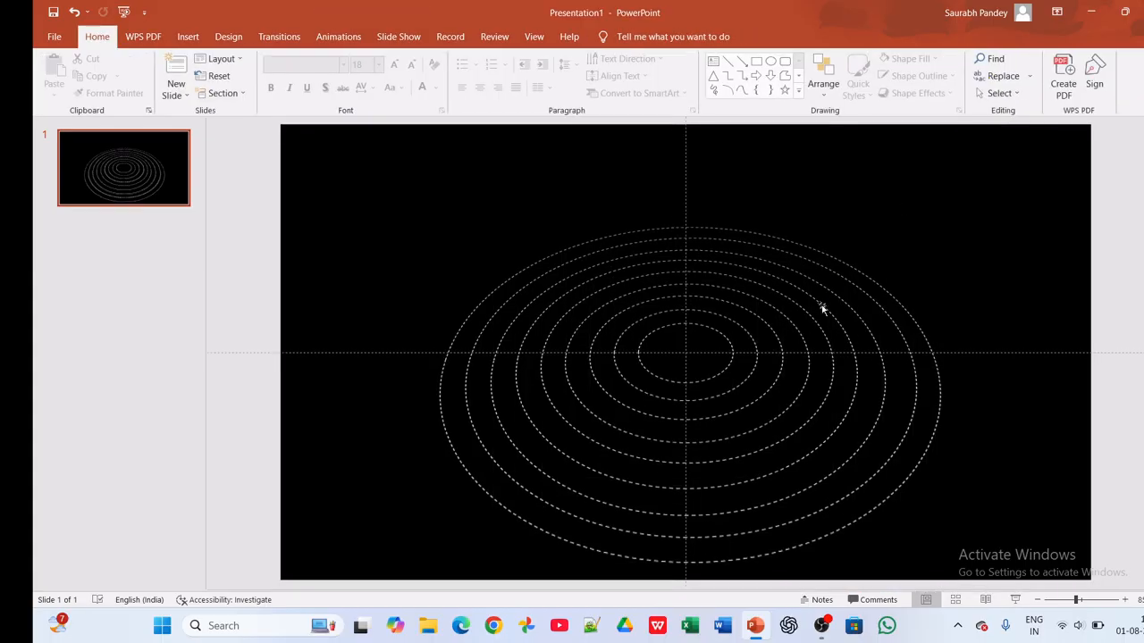
drag(819, 301, 822, 283)
click(864, 235)
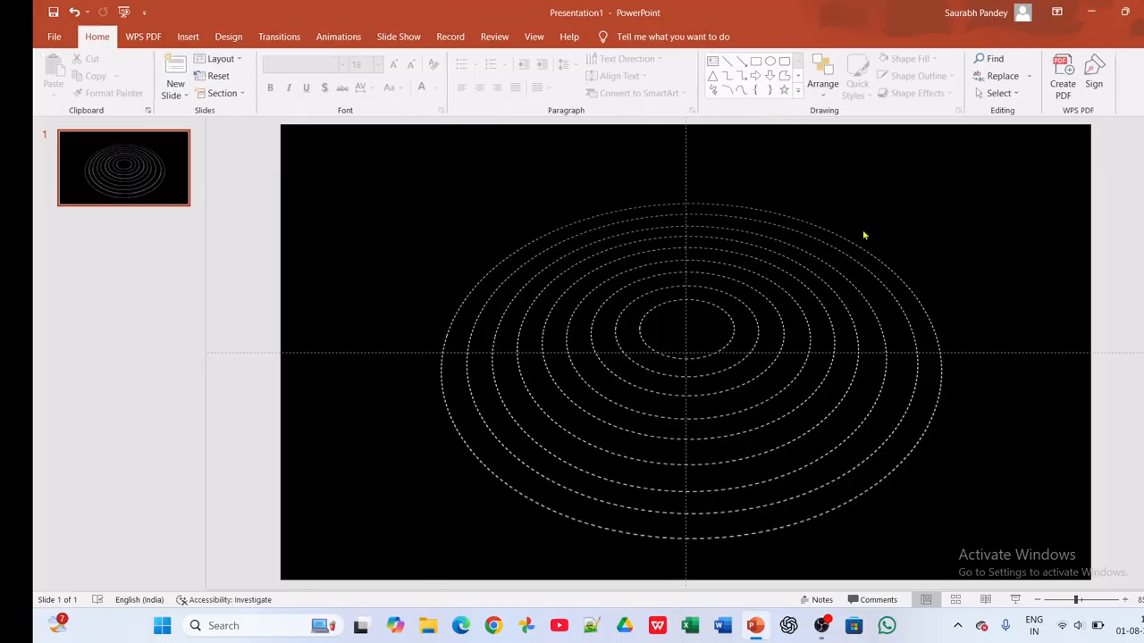
click(766, 302)
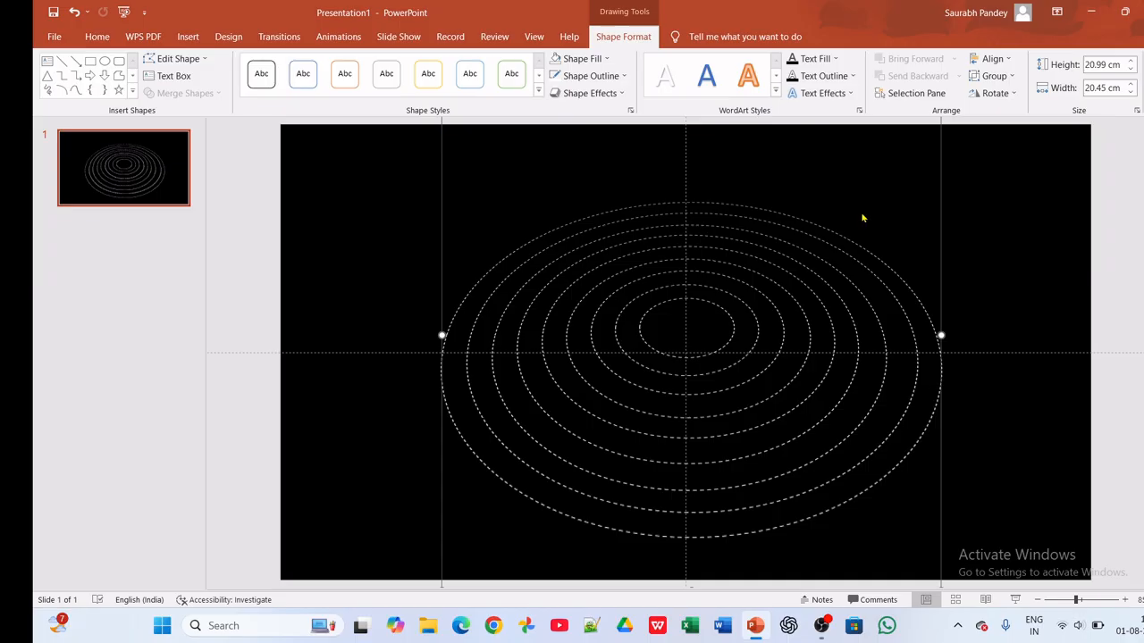
- Insert the picture sun-png-5472 from the Downloads folder onto the slide
click(190, 37)
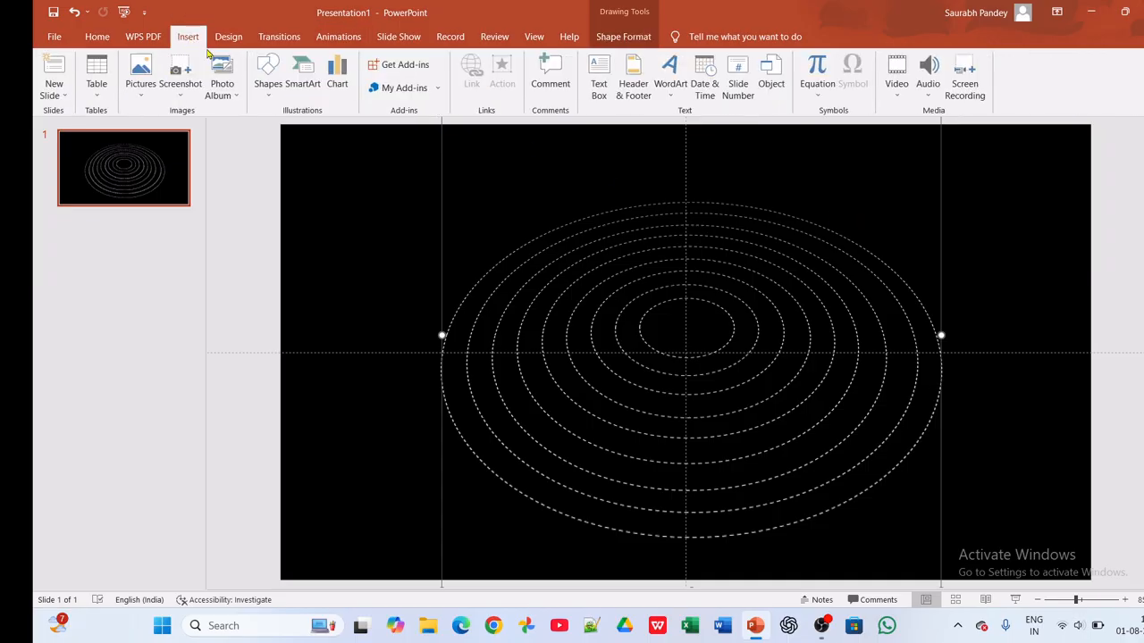
click(269, 89)
click(267, 89)
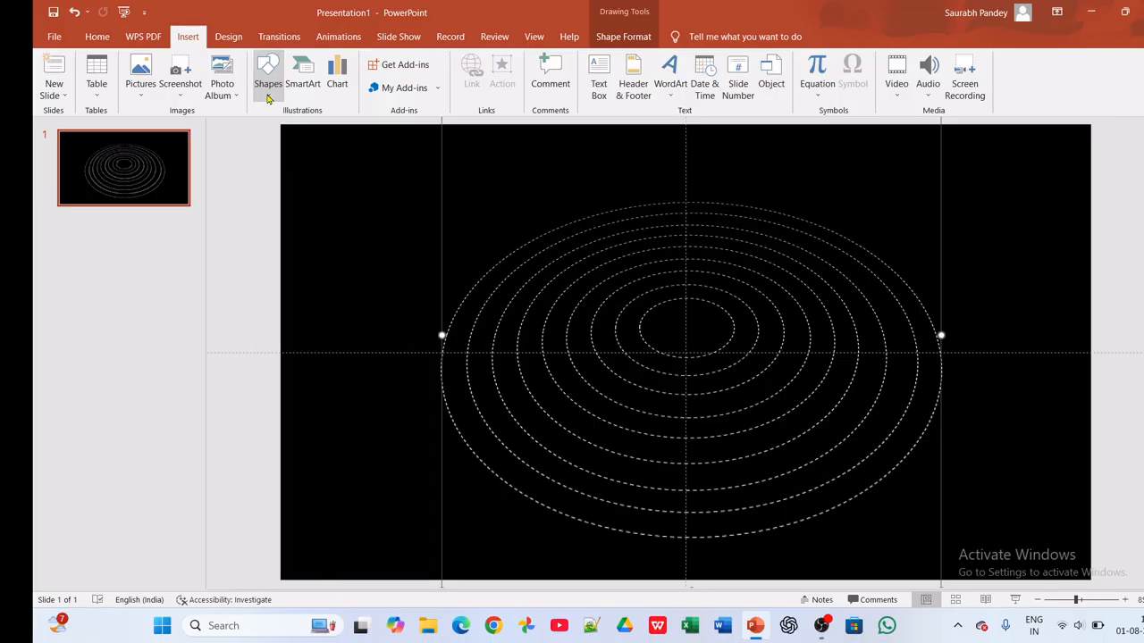
click(147, 93)
click(173, 134)
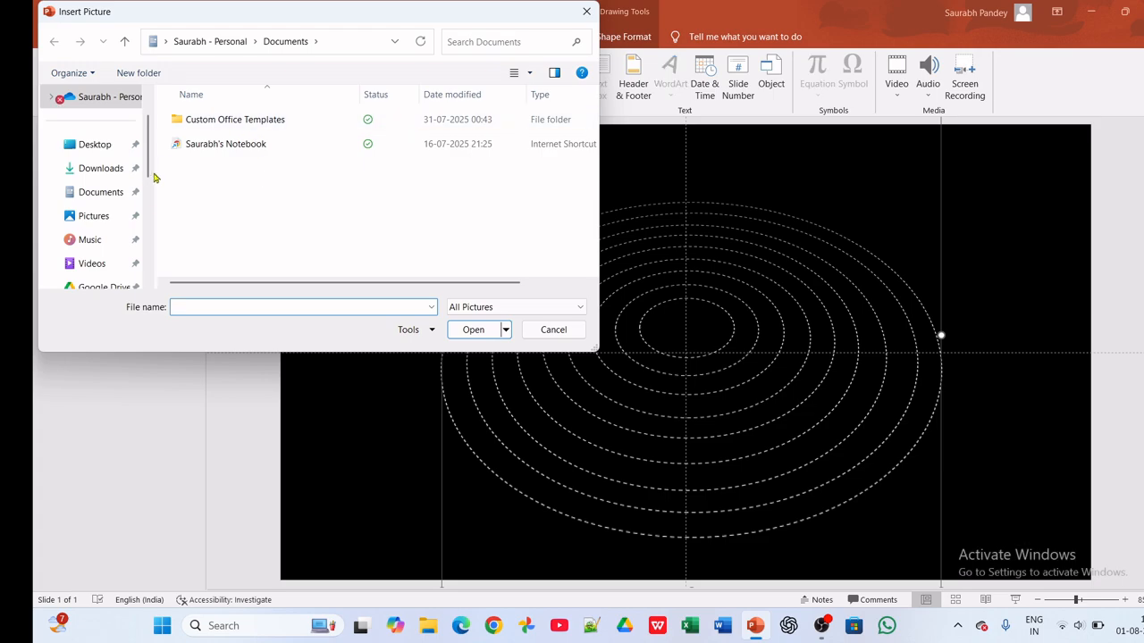
click(96, 167)
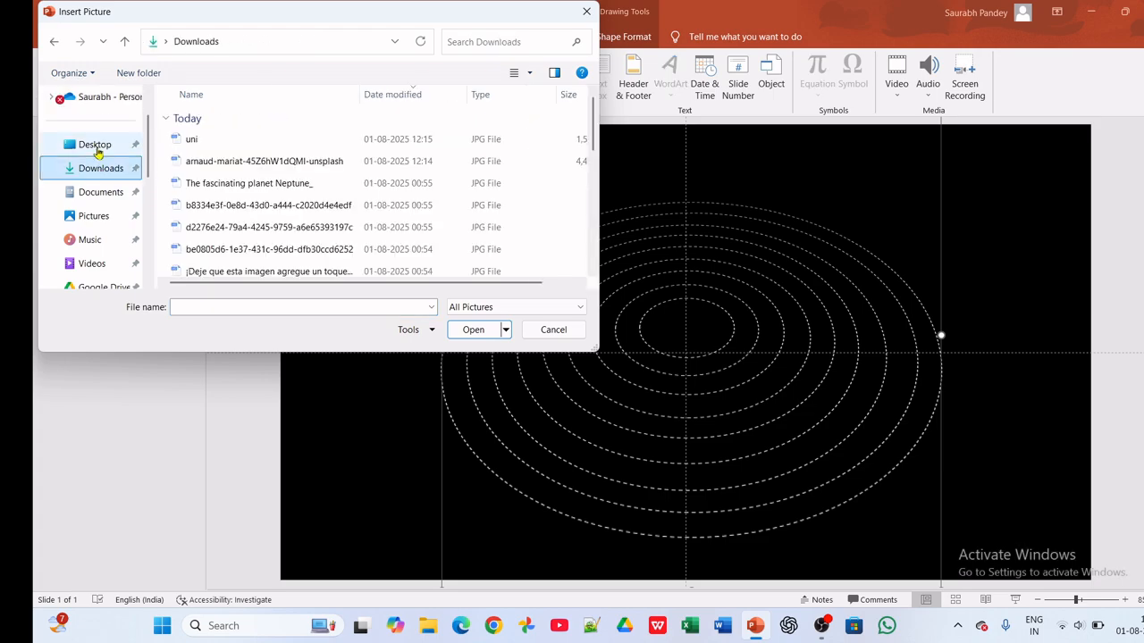
click(96, 149)
click(94, 173)
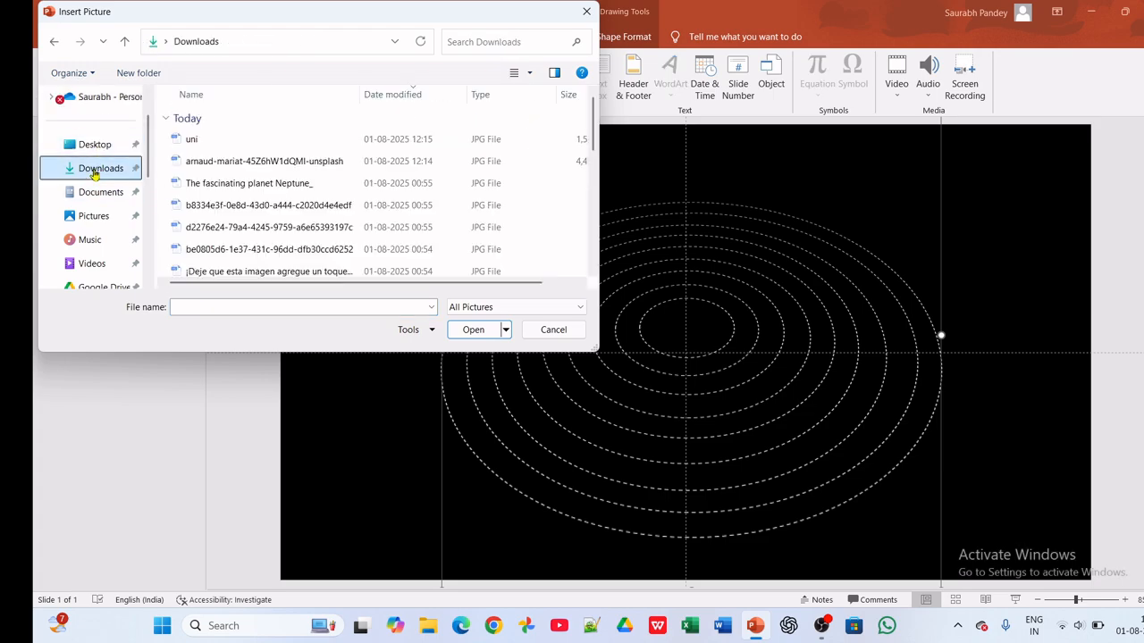
scroll(277, 215, down, 3)
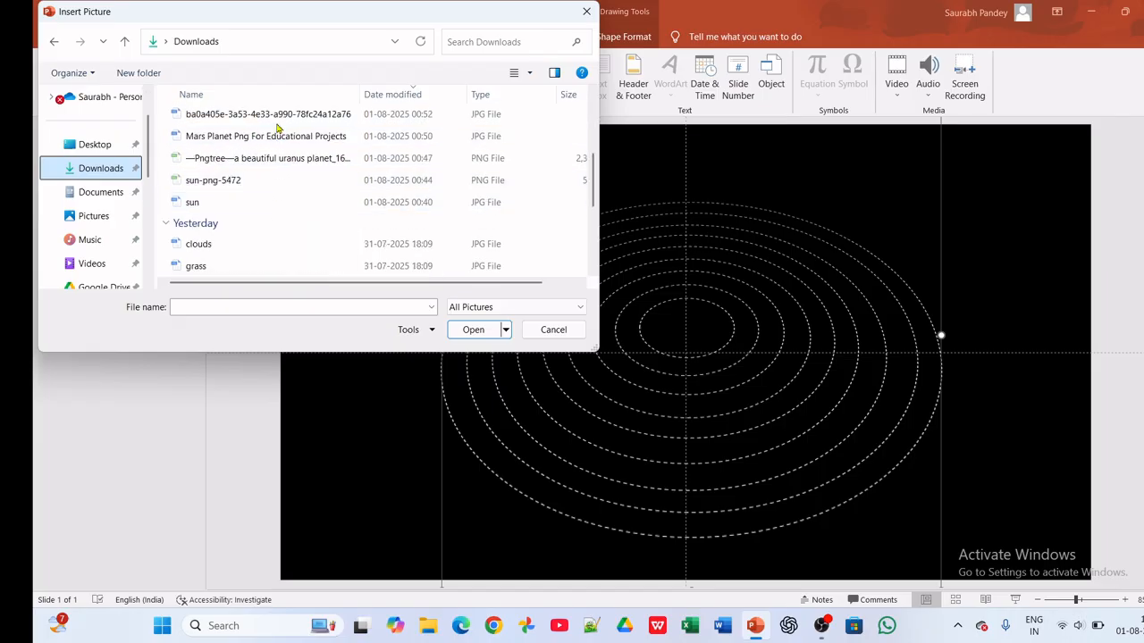
click(250, 181)
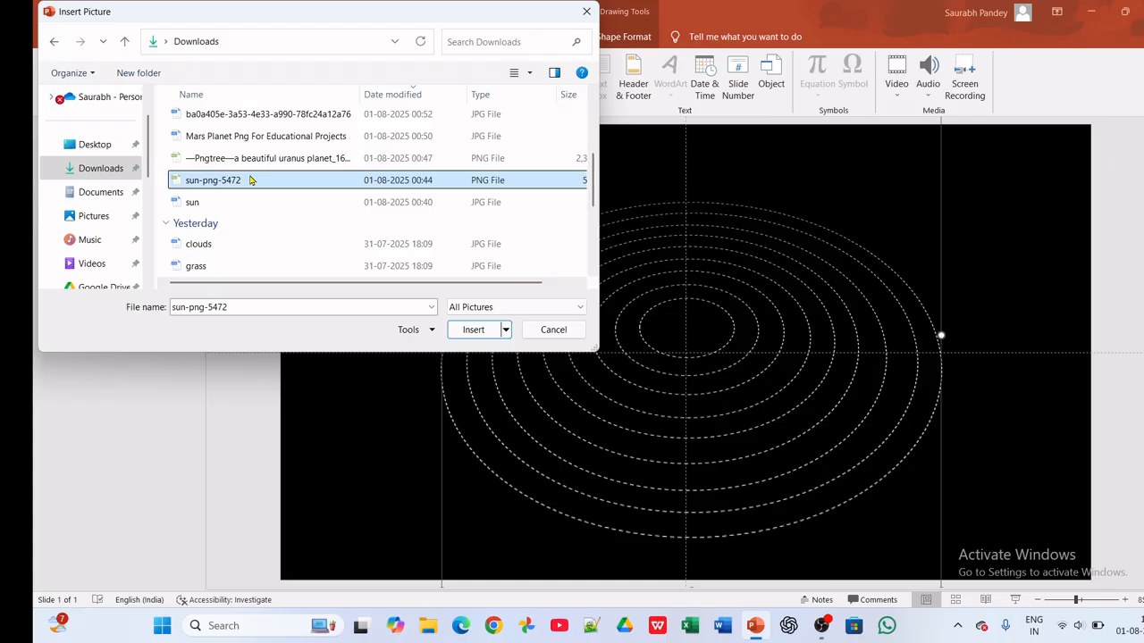
double_click(250, 181)
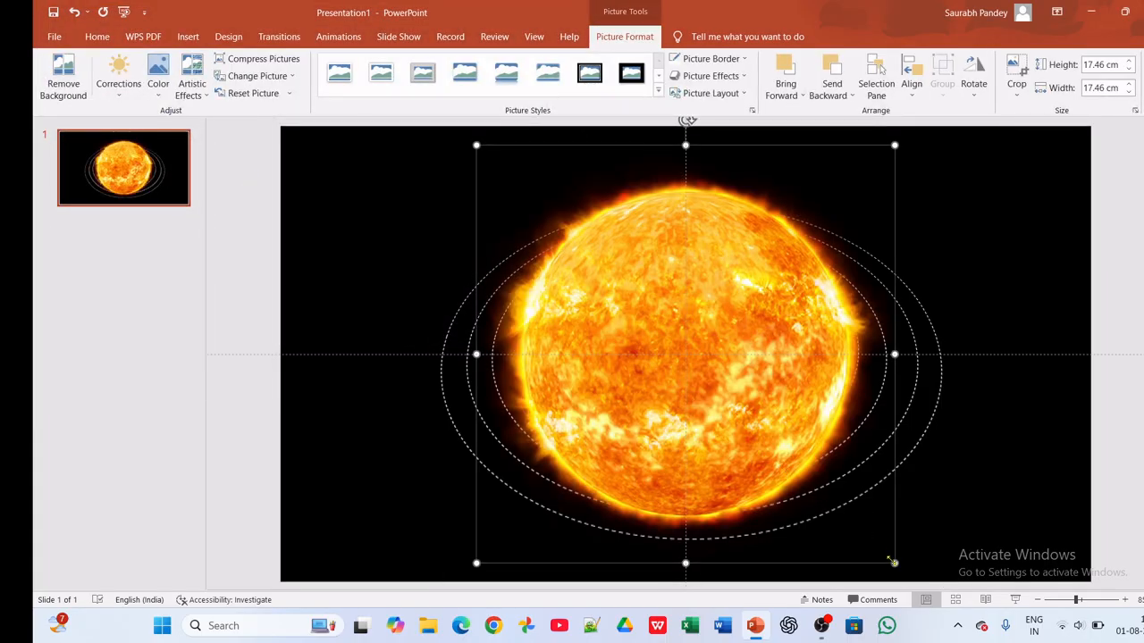
- Shrink and flatten the sun picture to about 3.06 cm high by 4.91 cm wide at the centre of the rings
drag(895, 564, 743, 328)
drag(639, 327, 629, 327)
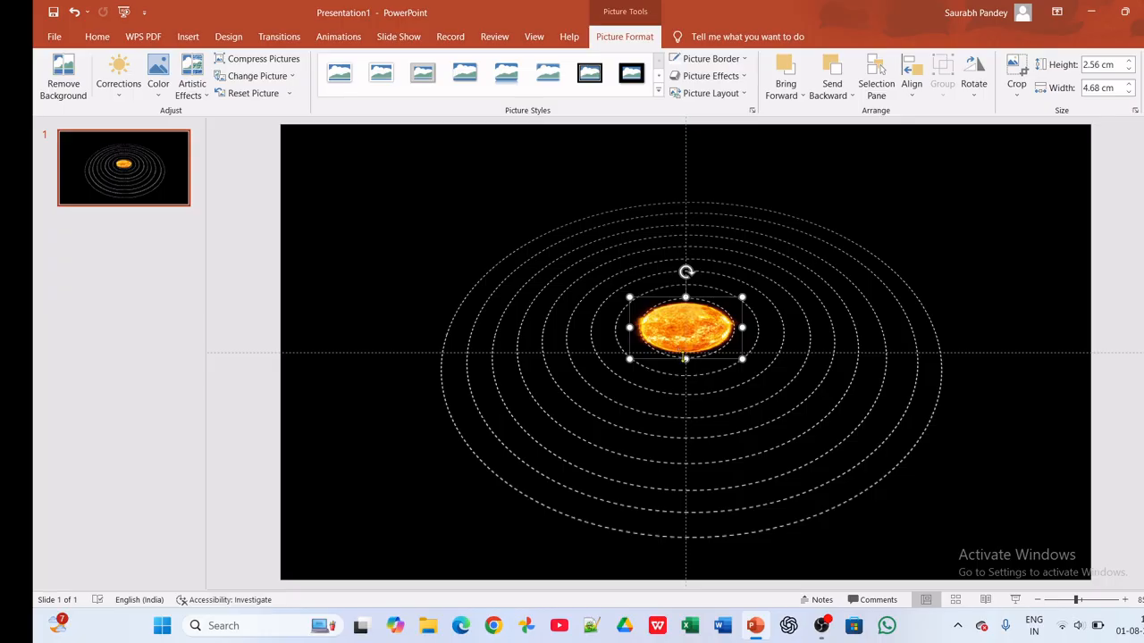
drag(684, 359, 686, 365)
drag(687, 294, 686, 291)
drag(741, 328, 747, 328)
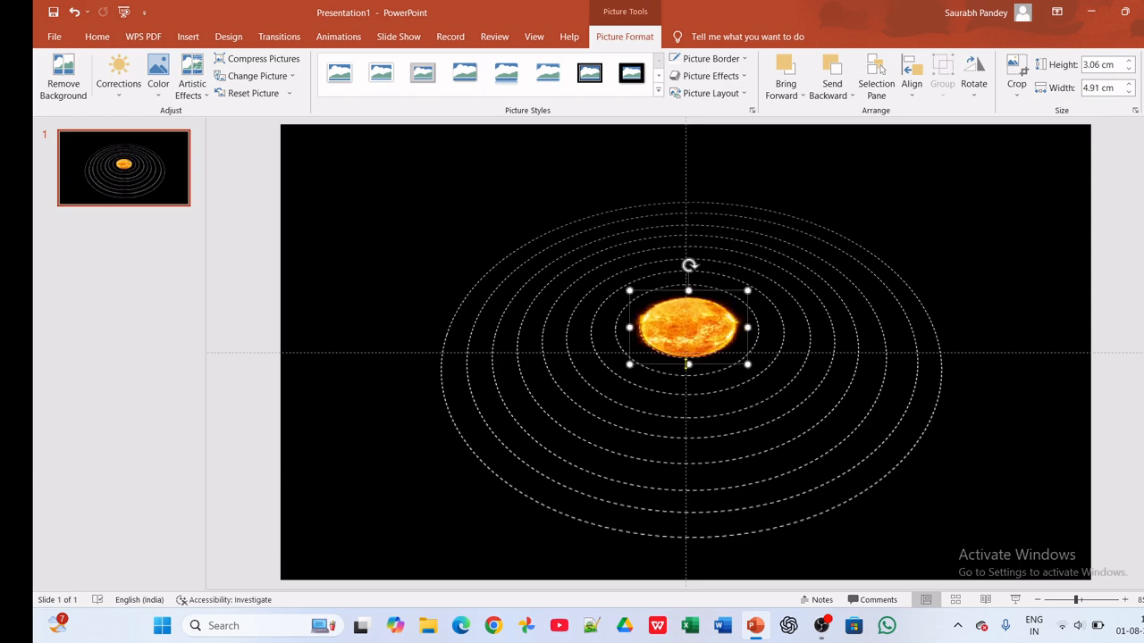
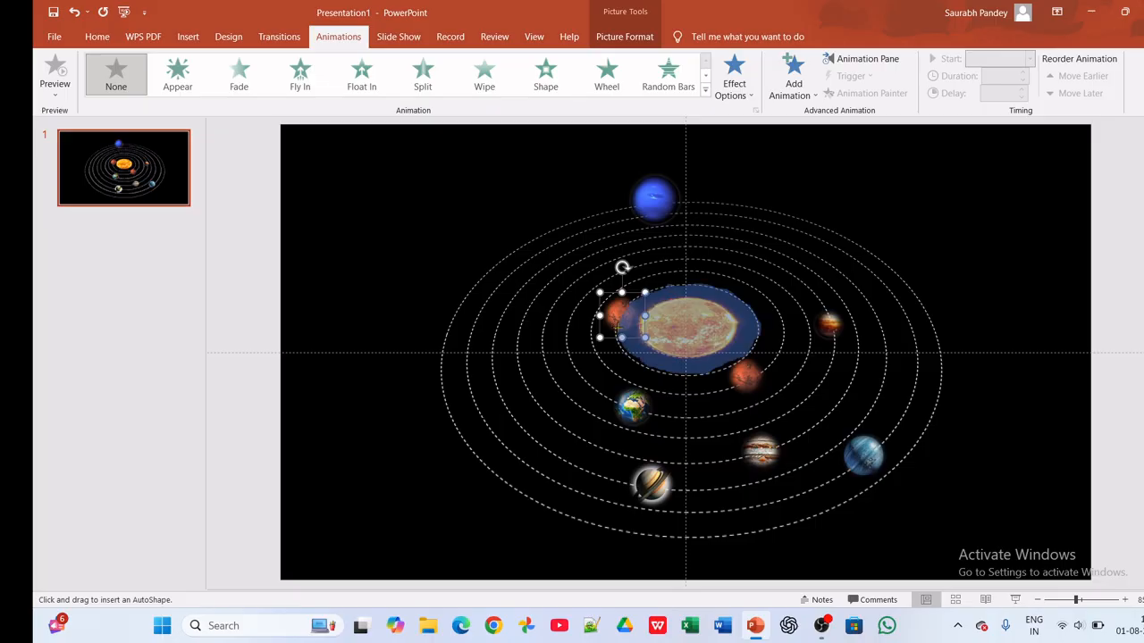
- Close the innermost planet's custom motion path along the innermost ring and set its smooth start and smooth end to 0 sec
click(617, 331)
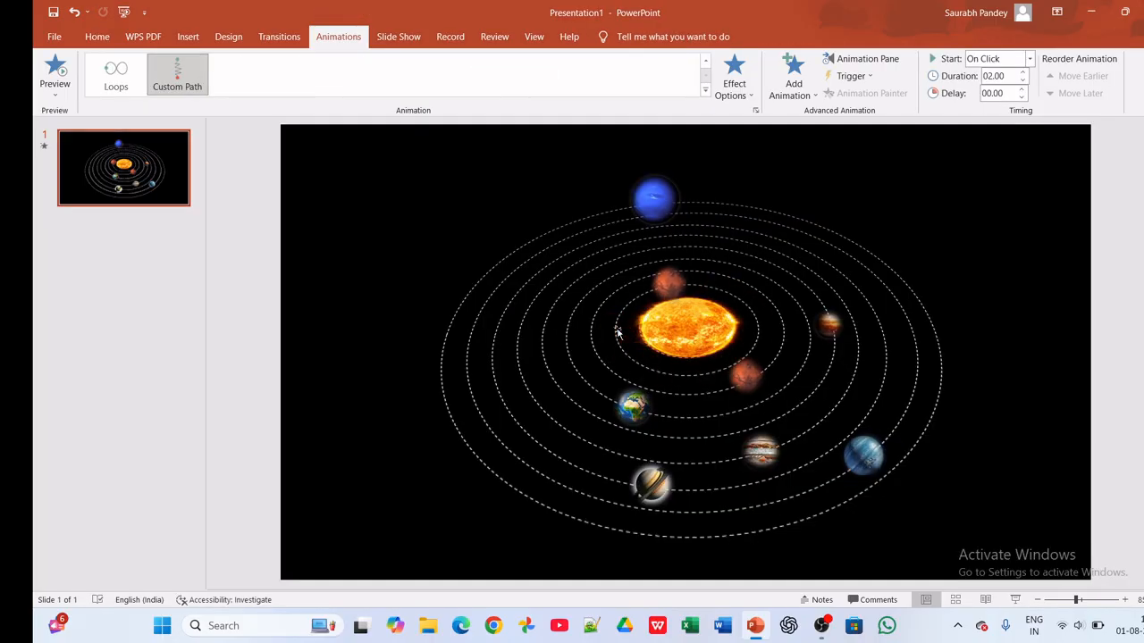
click(887, 58)
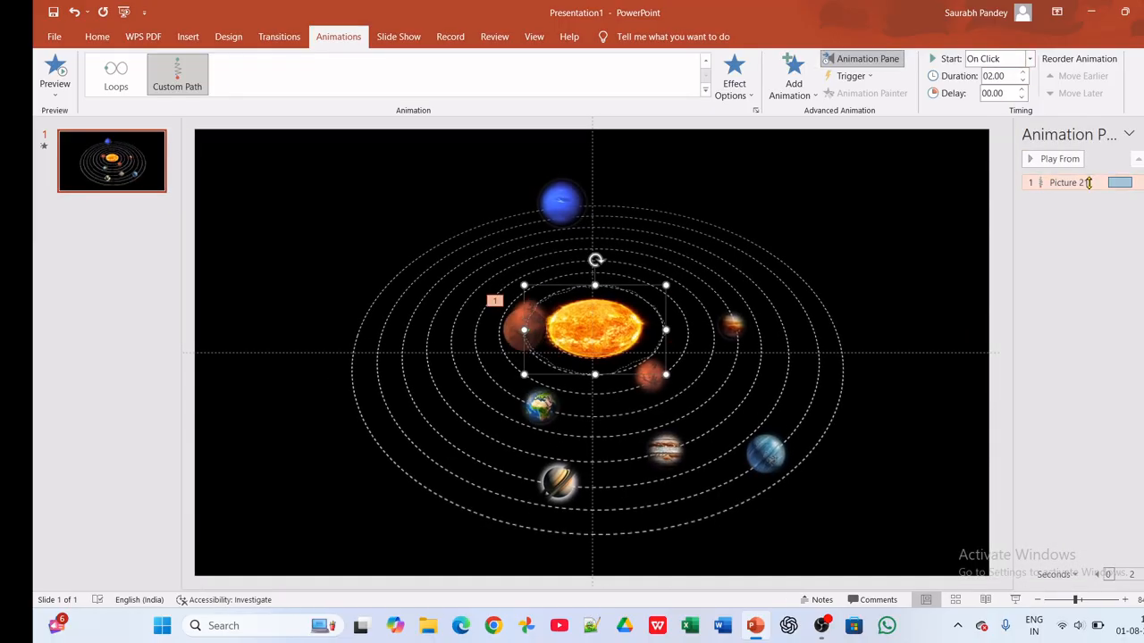
right_click(1088, 182)
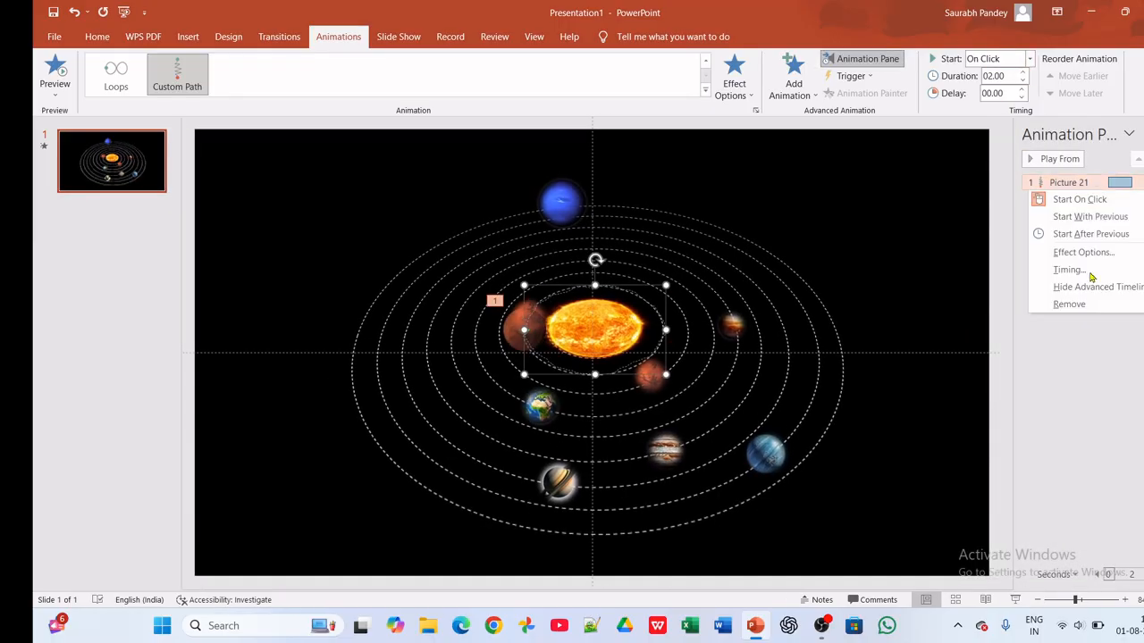
click(1083, 252)
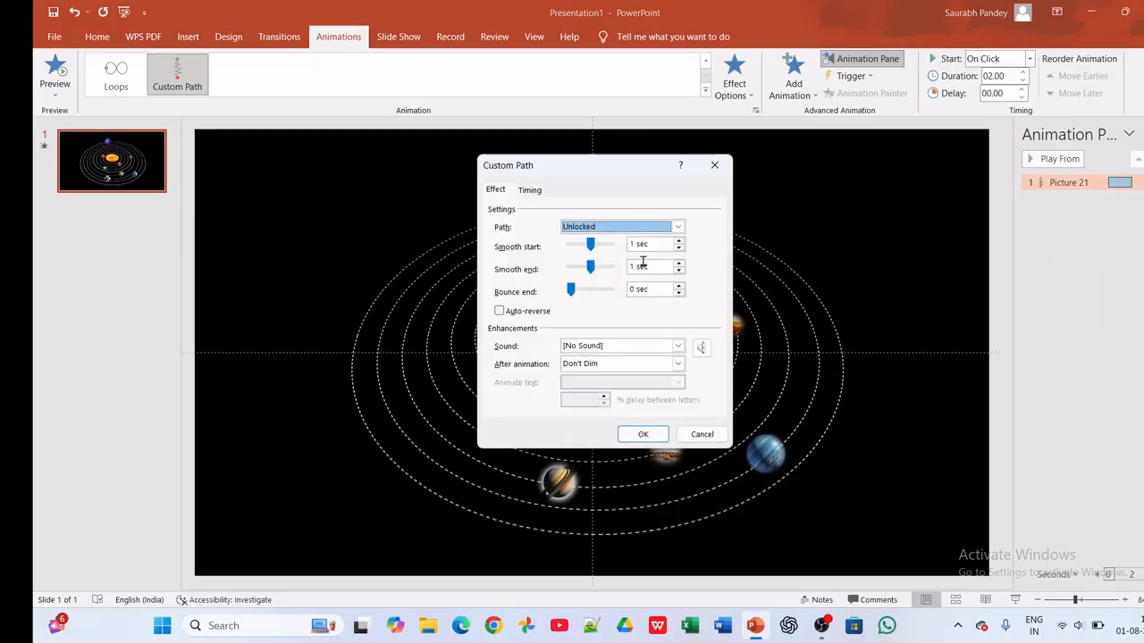
drag(593, 247, 544, 269)
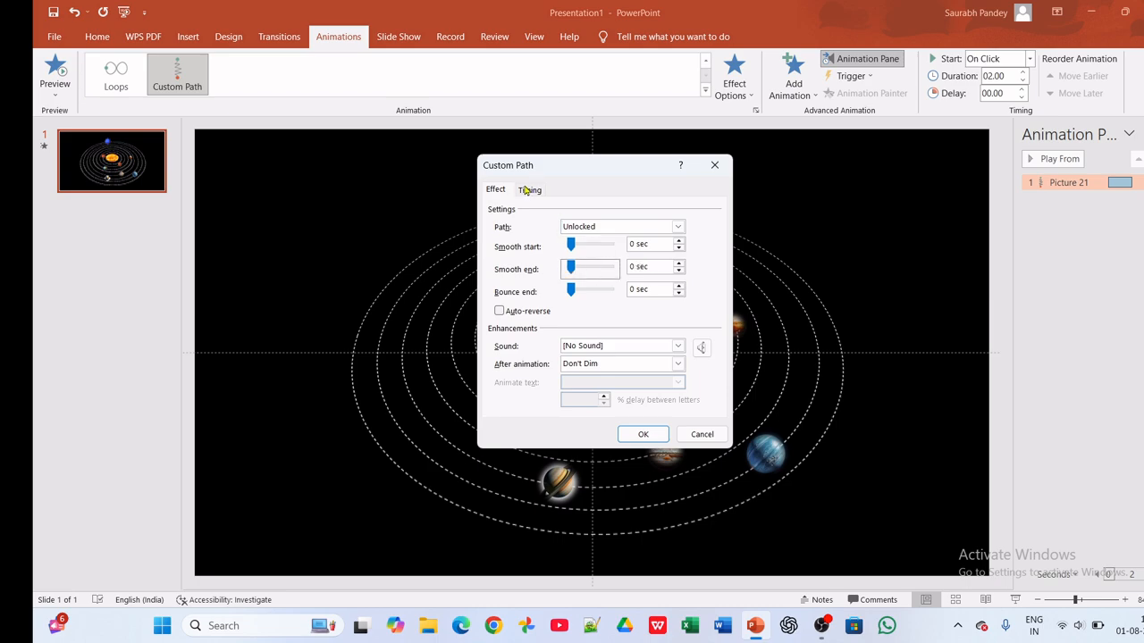
- Set the innermost planet's path animation to start With Previous, last 20 seconds (Extremely Slow) and repeat Until End of Slide
click(528, 190)
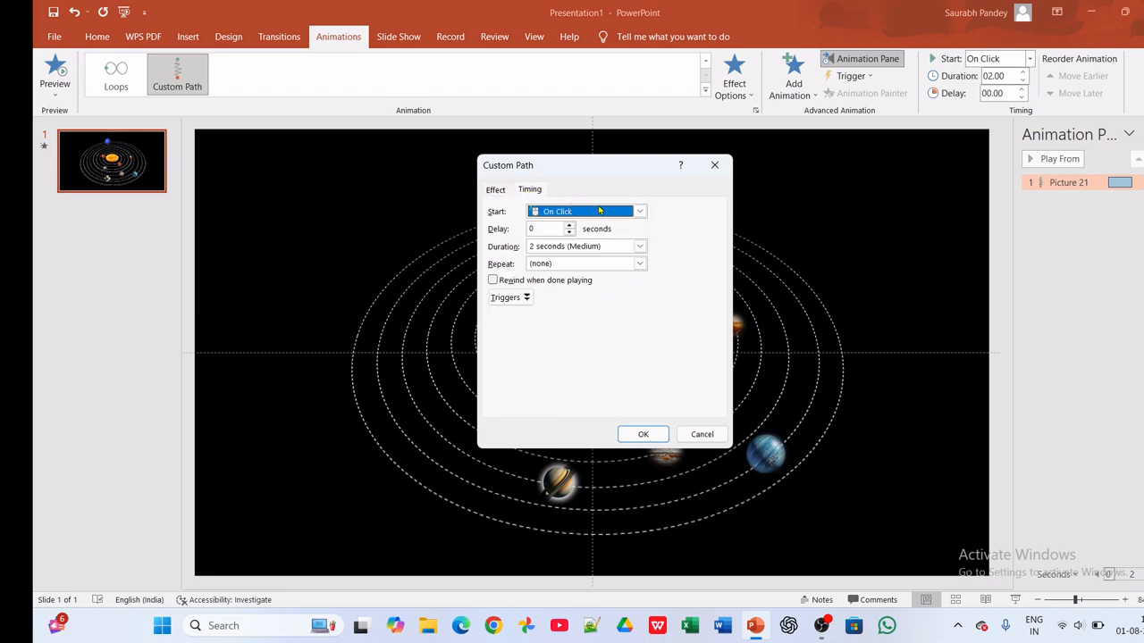
click(642, 212)
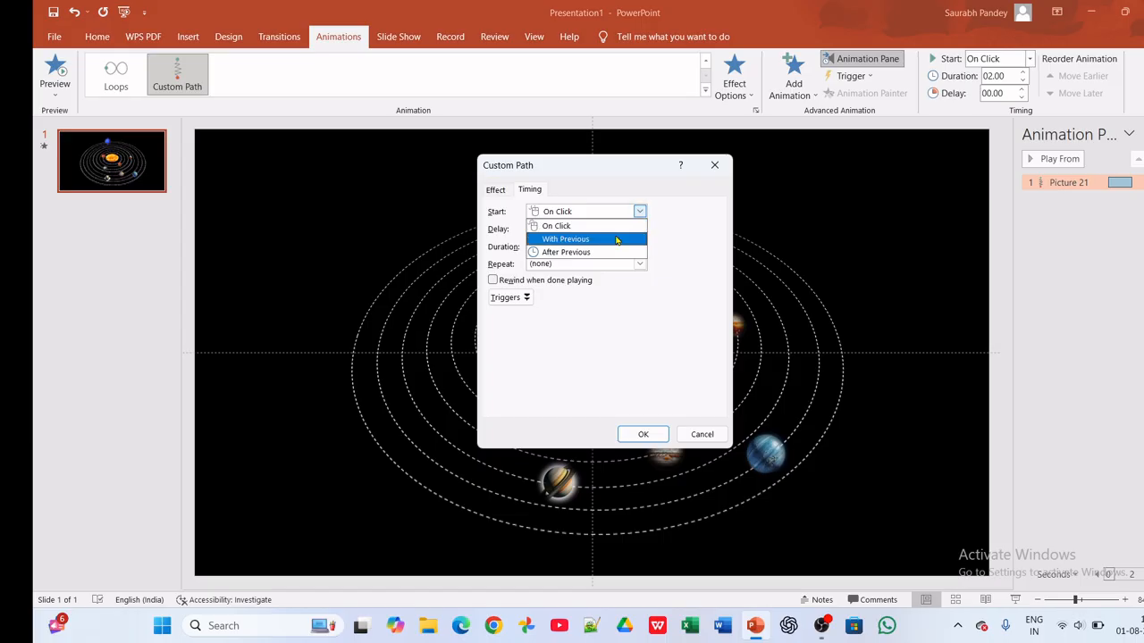
click(616, 238)
click(640, 247)
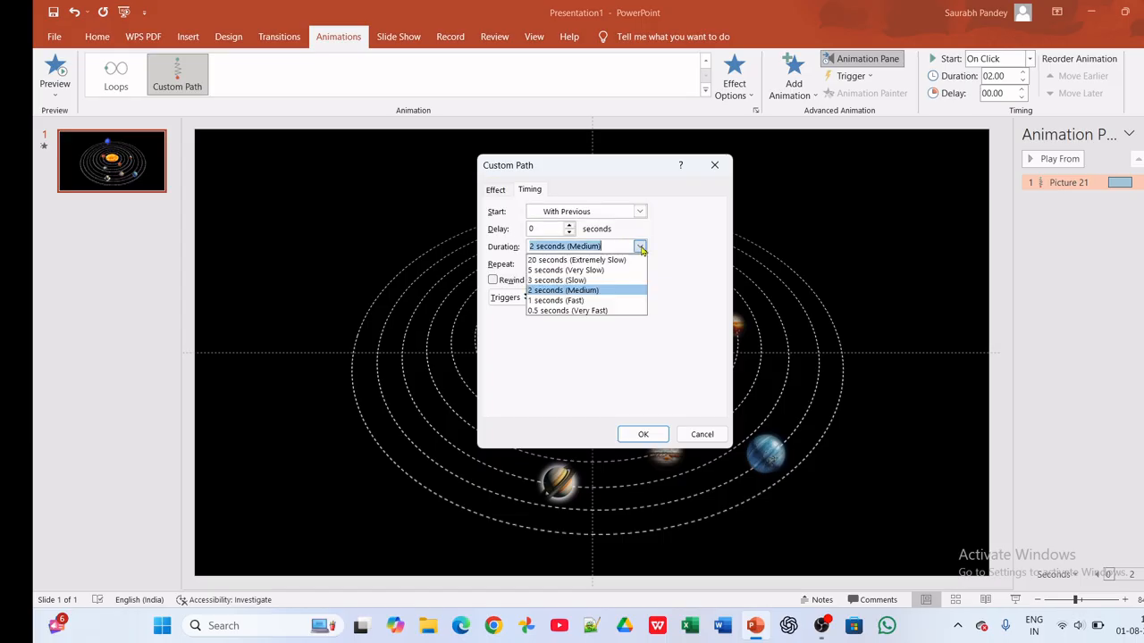
click(619, 261)
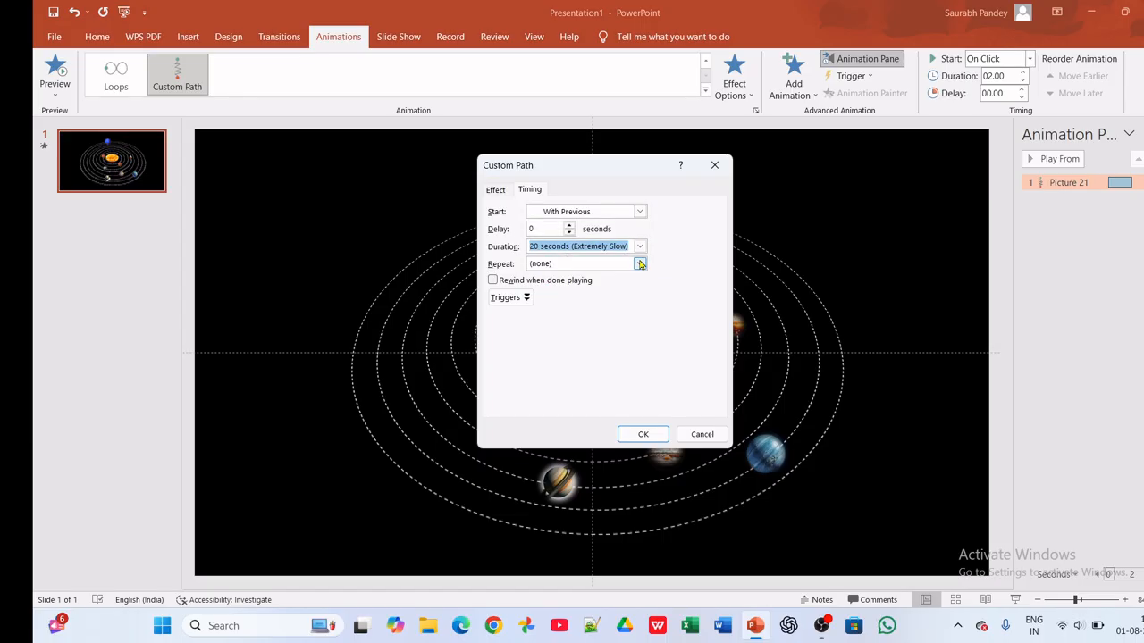
click(640, 265)
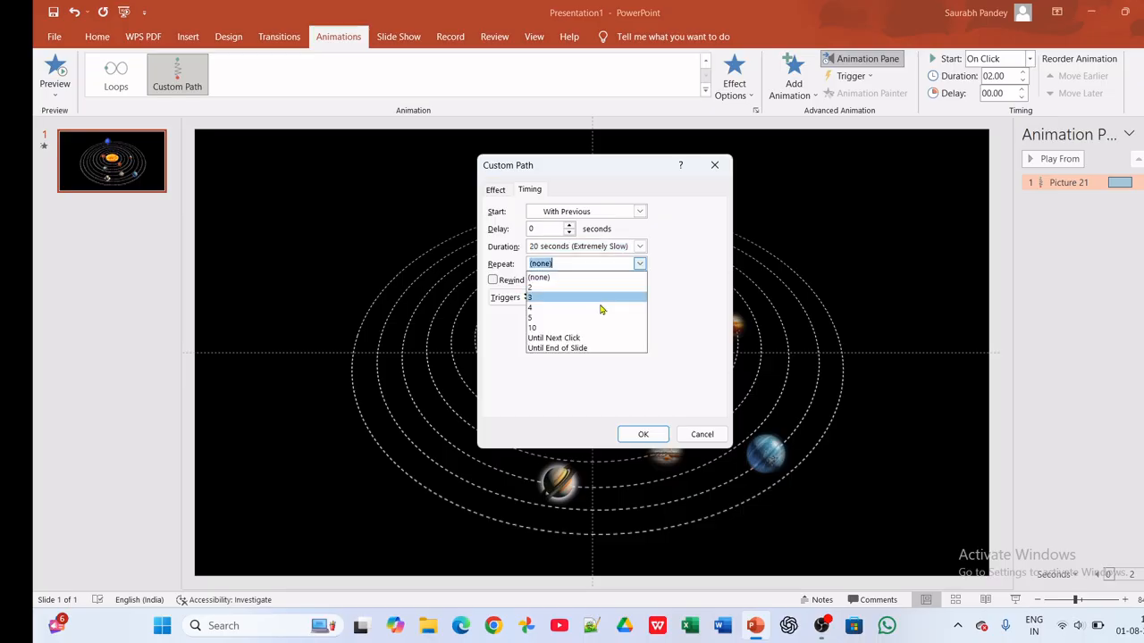
click(575, 348)
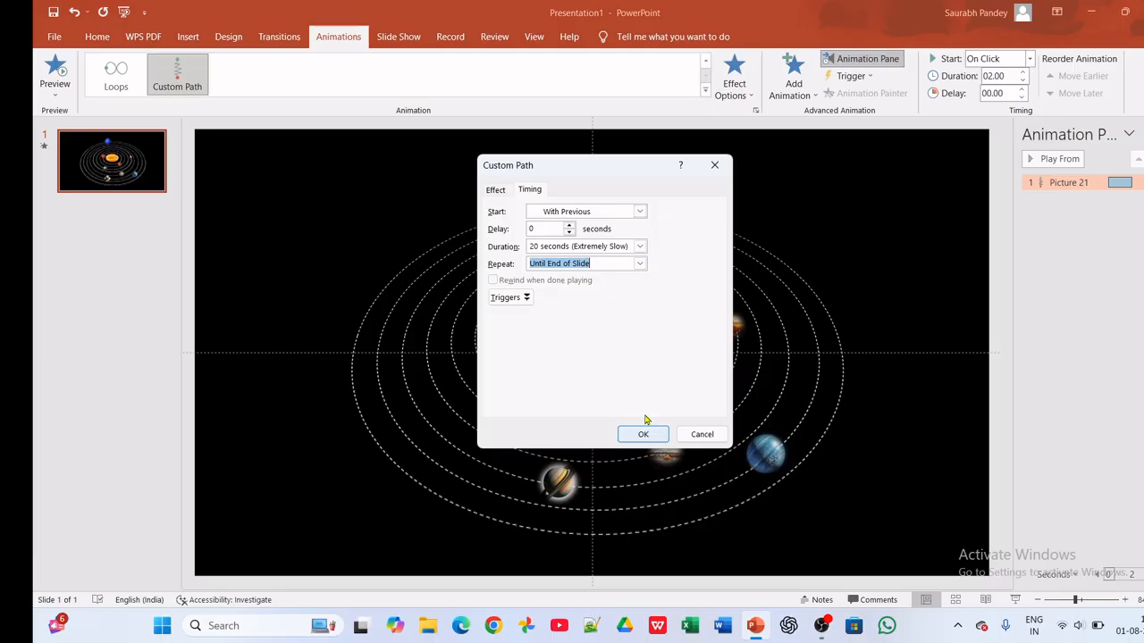
click(495, 189)
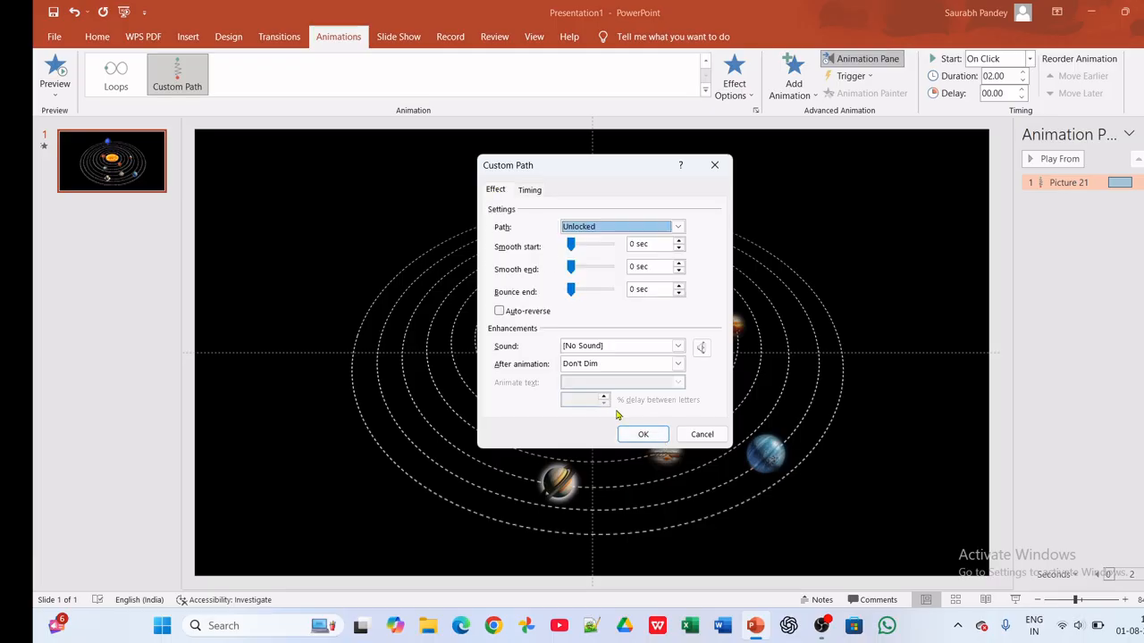
click(631, 434)
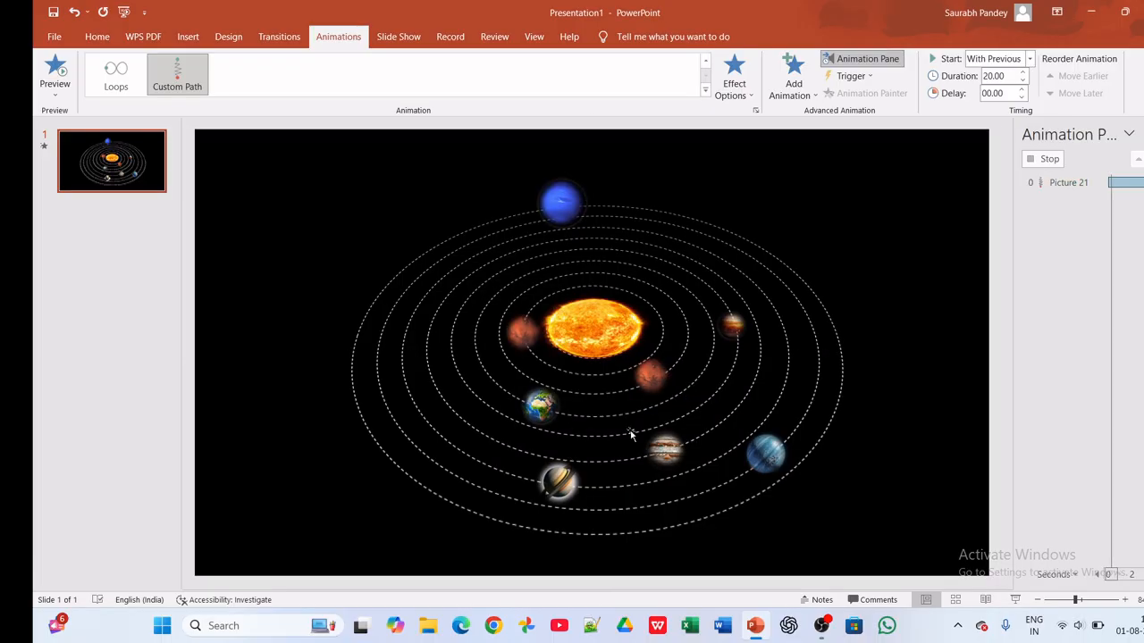
- Add a custom motion path to the reddish planet on the second ring, tracing that ring all the way around the sun
click(659, 379)
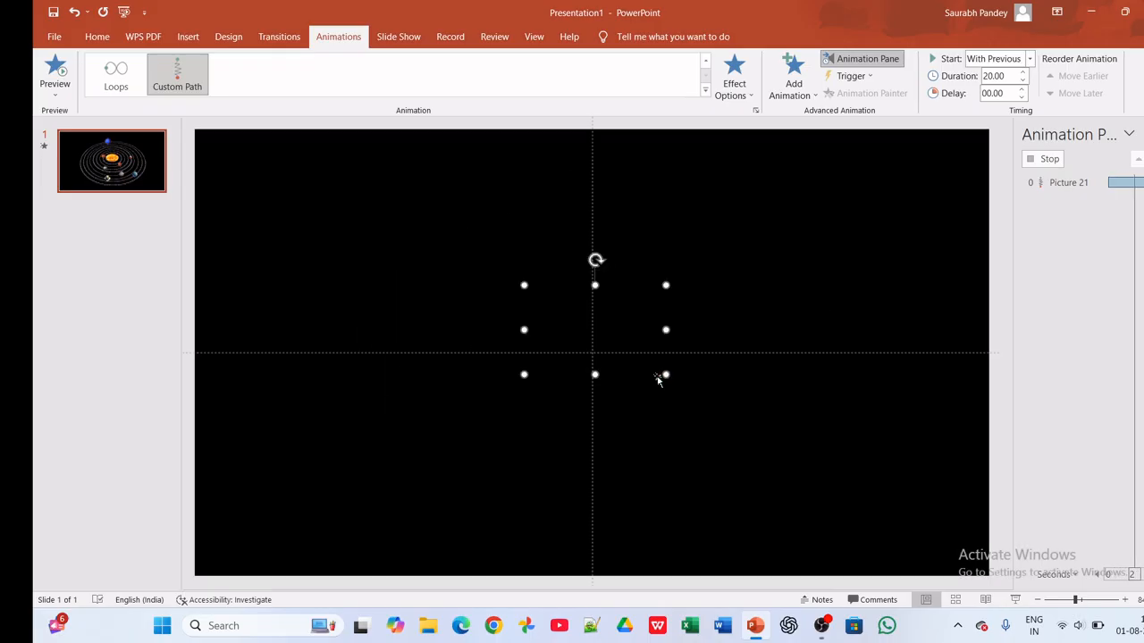
click(658, 379)
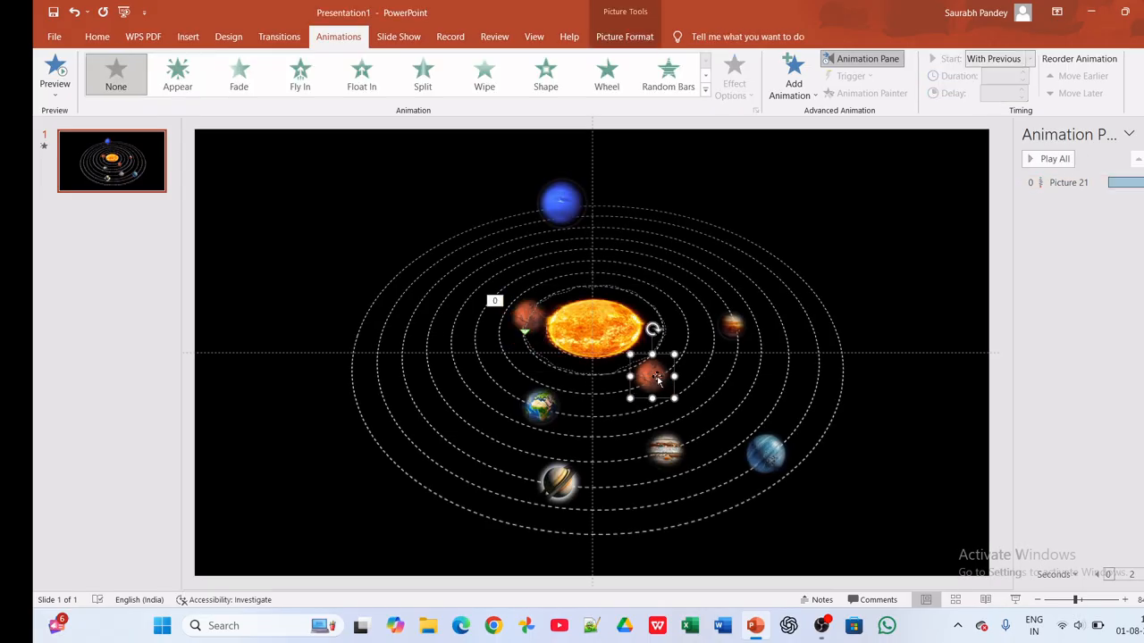
click(788, 93)
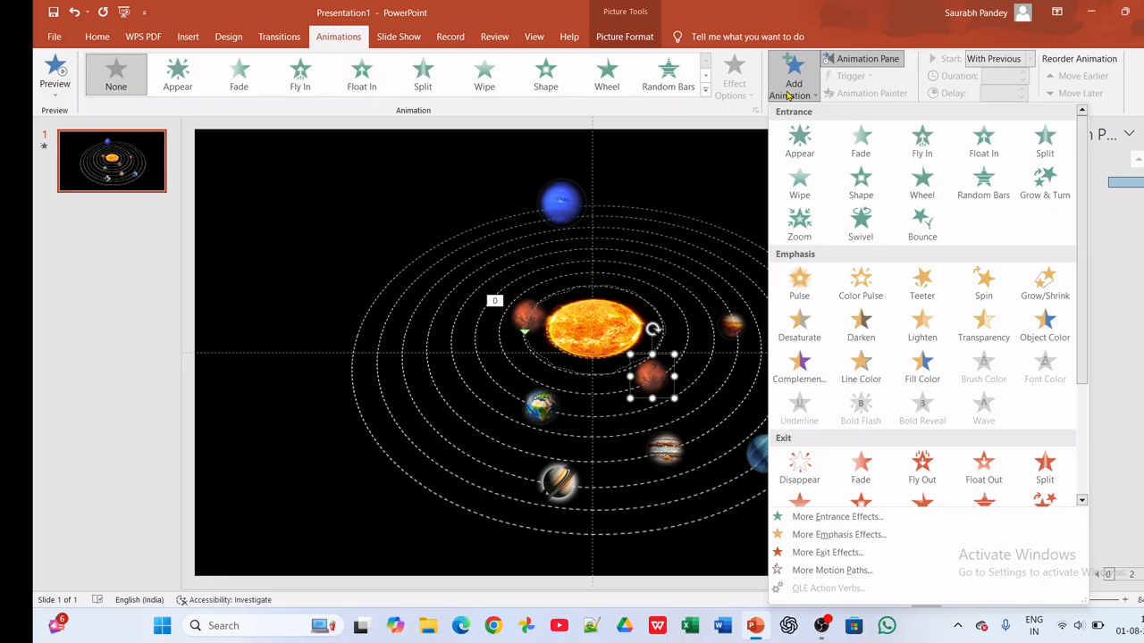
scroll(855, 468, down, 3)
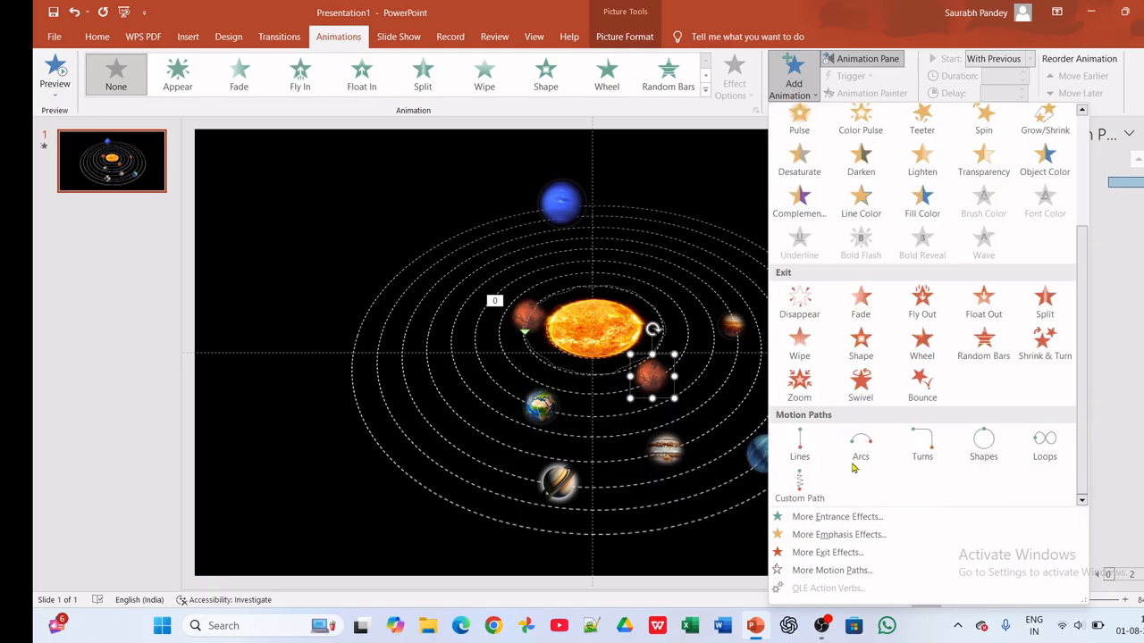
click(799, 482)
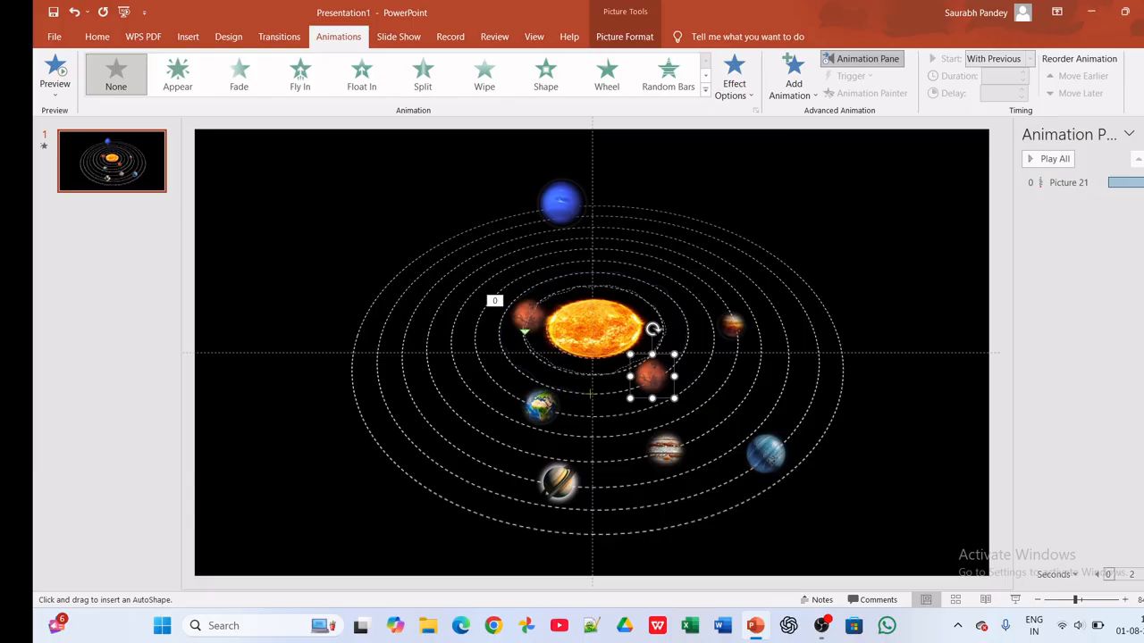
double_click(667, 371)
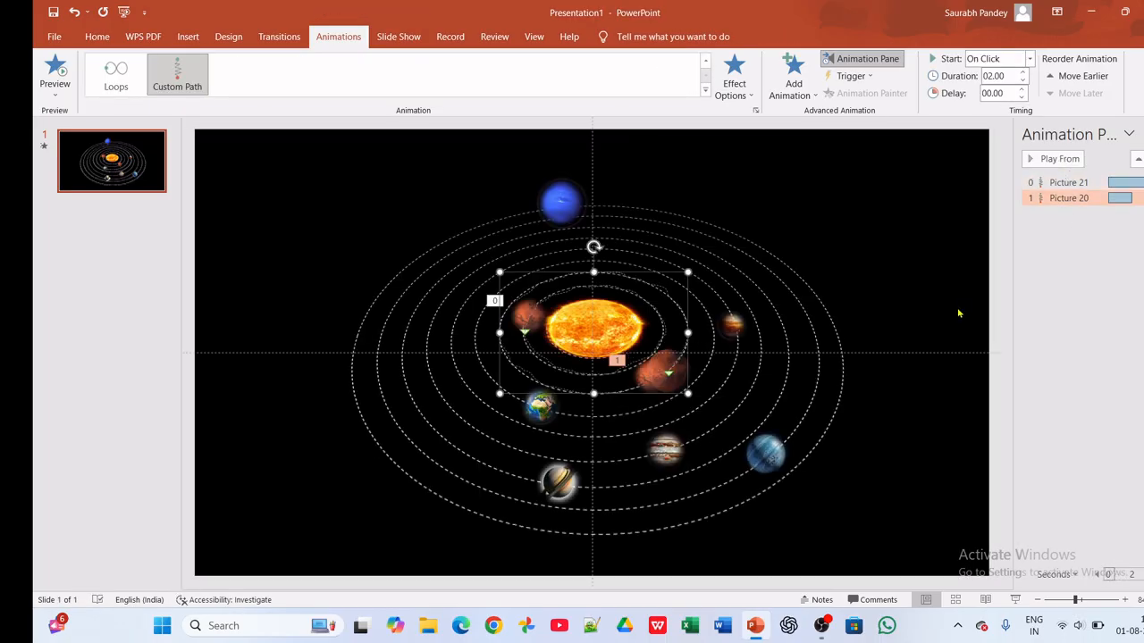
- Set the second-ring planet's path animation to 0 sec smooth start and smooth end, and open its start timing choices
click(1089, 263)
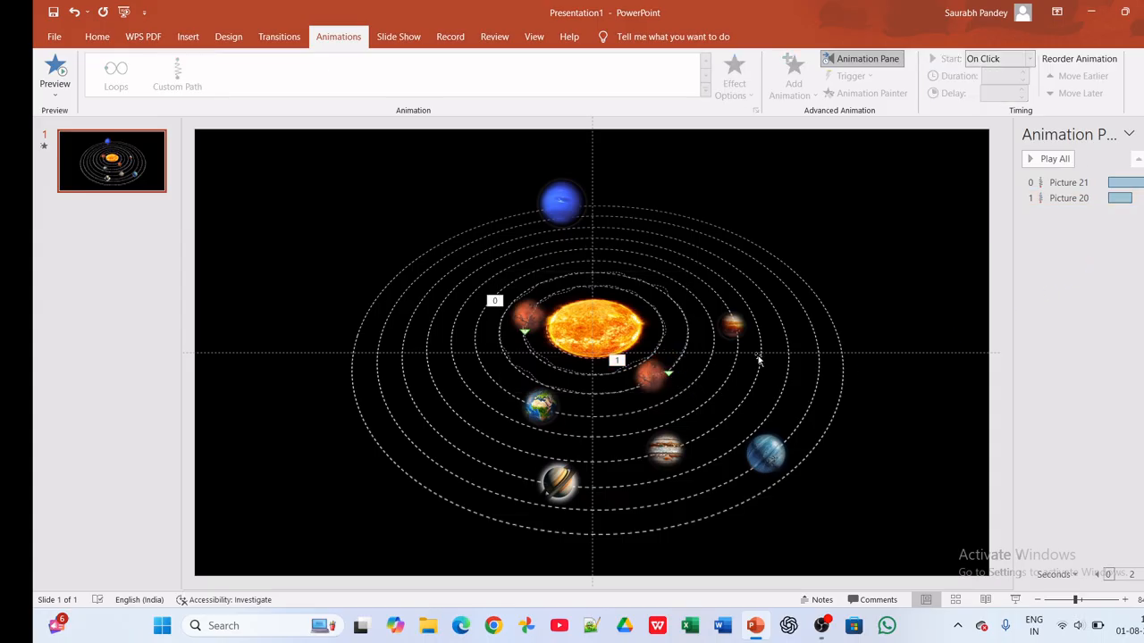
click(1076, 198)
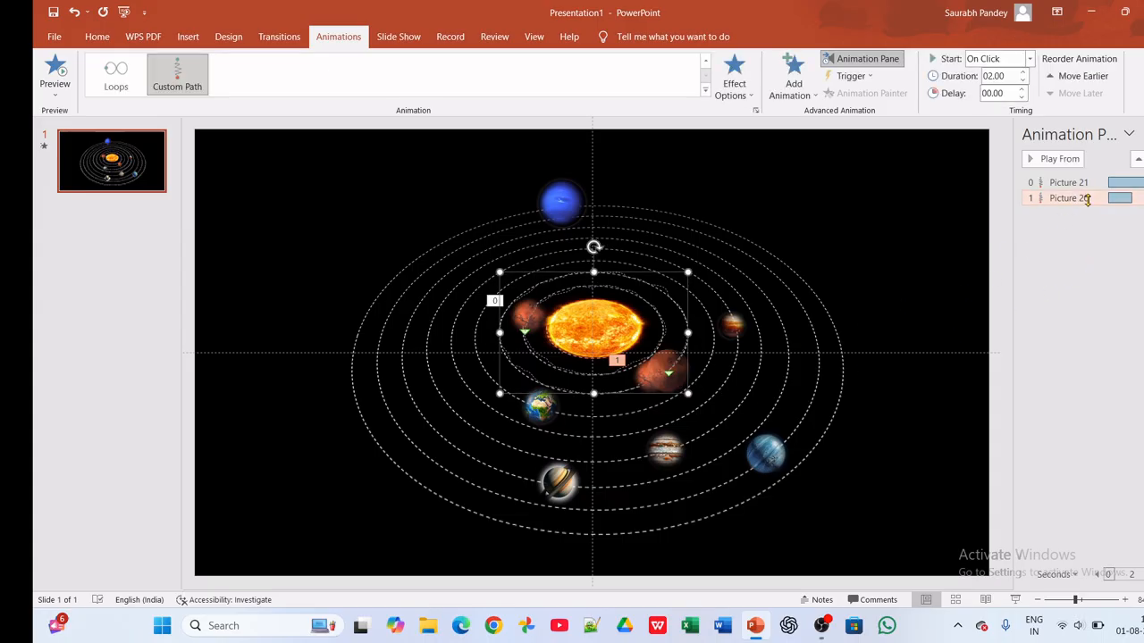
right_click(1088, 200)
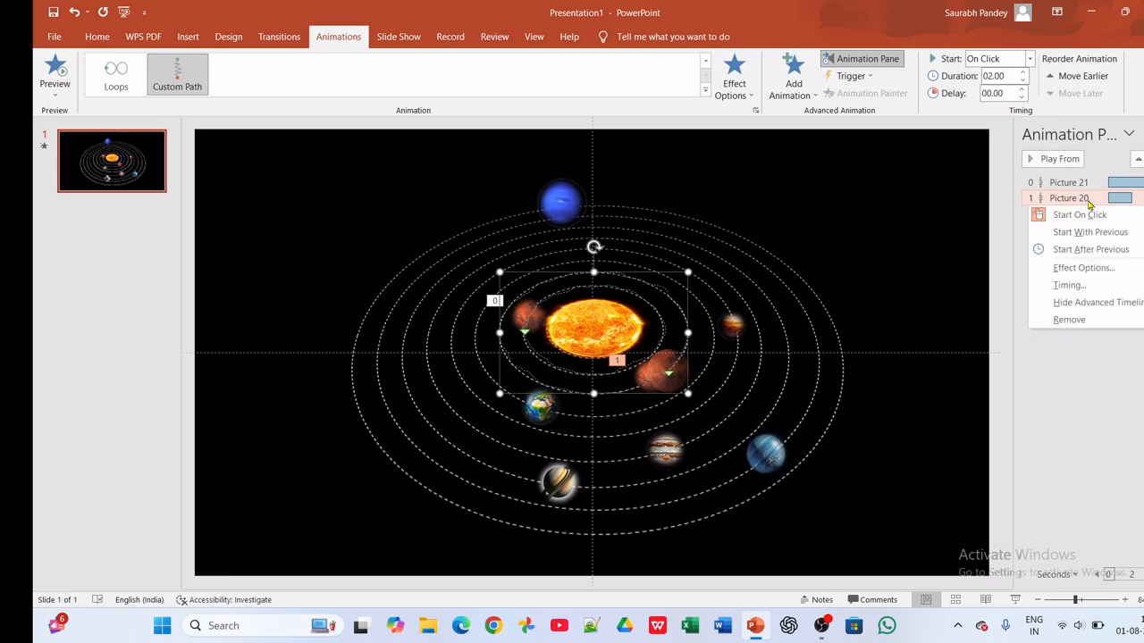
click(1086, 270)
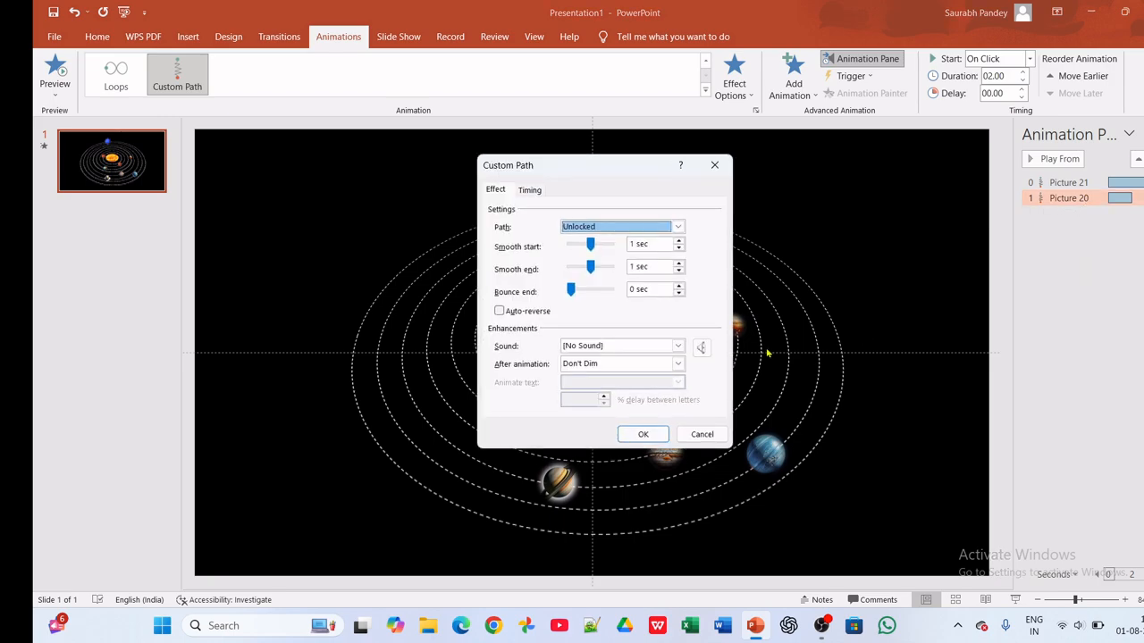
drag(589, 246, 572, 268)
click(589, 268)
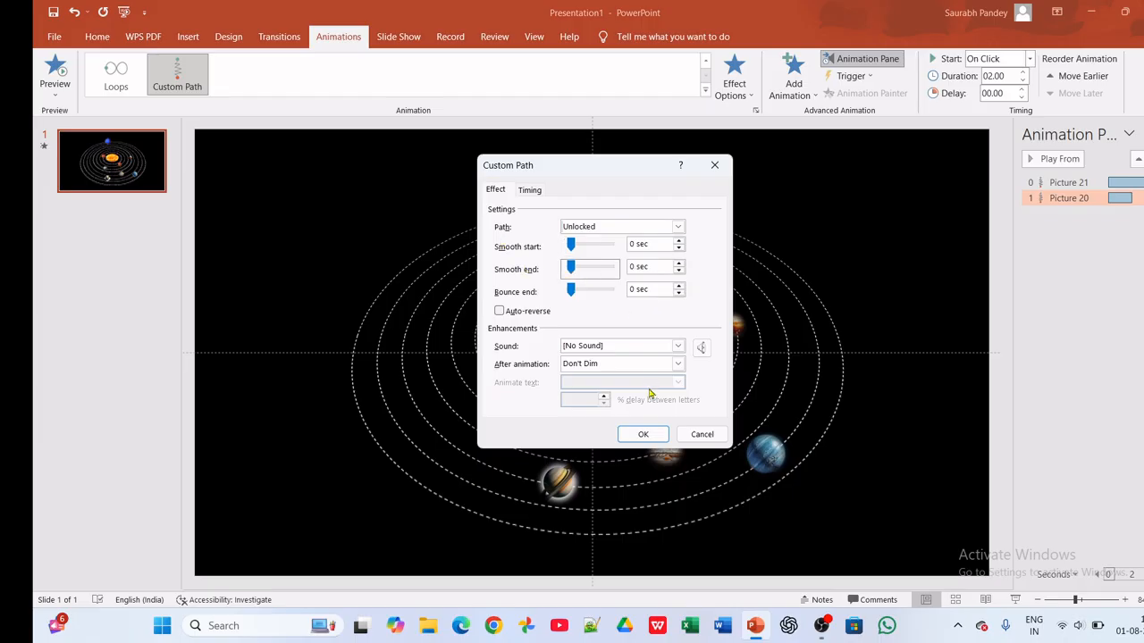
click(533, 191)
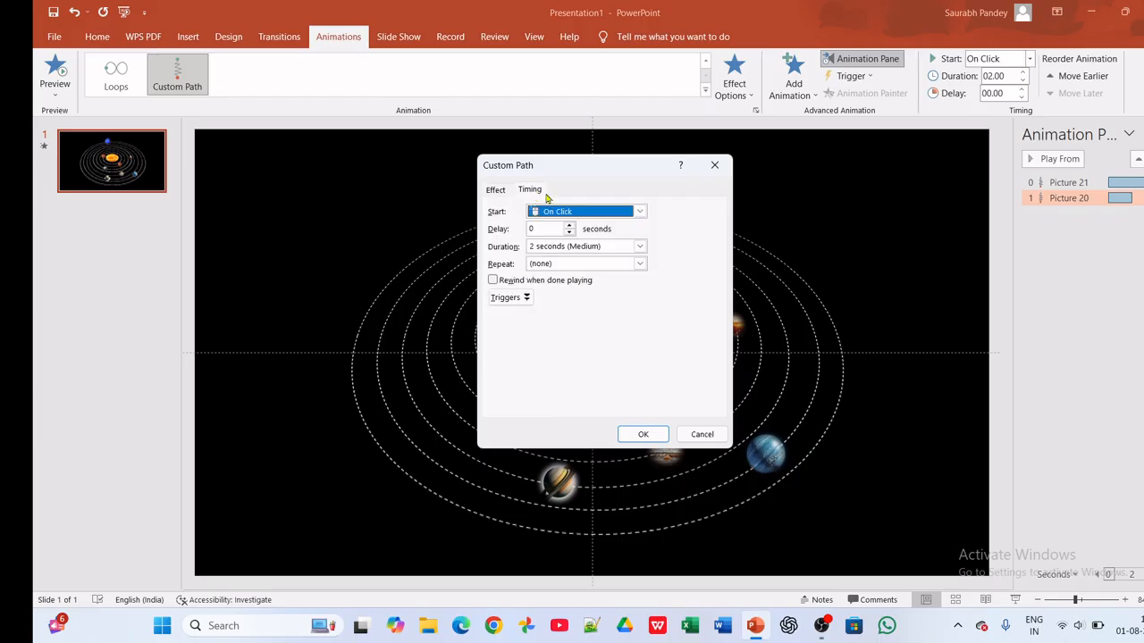
click(640, 212)
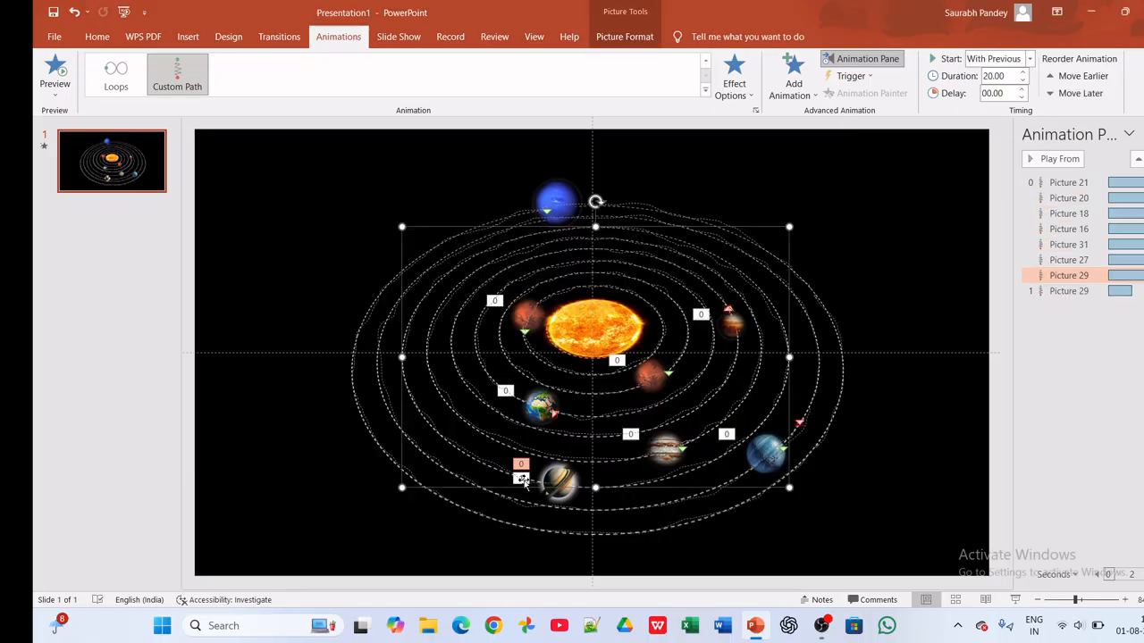
- Remove the extra On Click path animation along the outermost ring from the ringed planet, Picture 29
right_click(1078, 294)
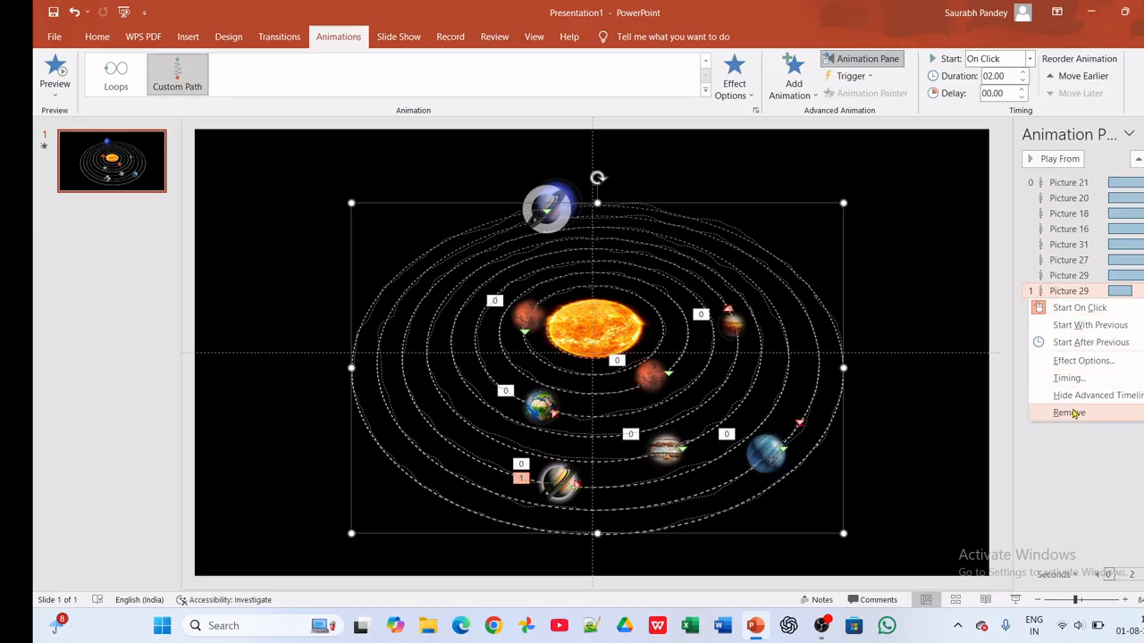
click(1069, 413)
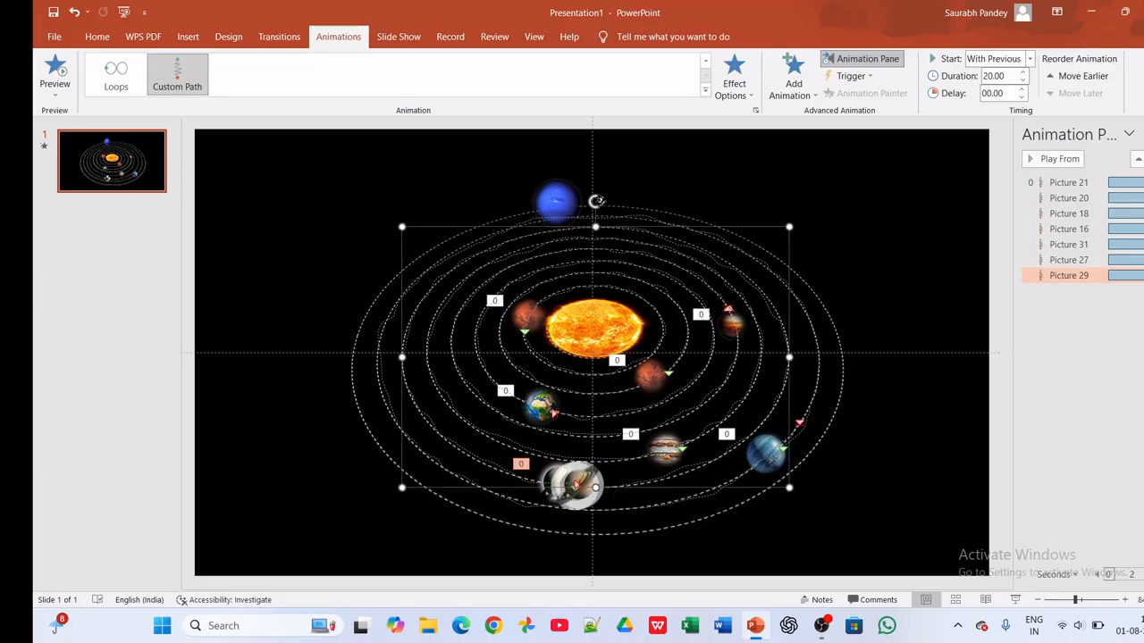
- Add a custom motion path to the dark blue planet, tracing the outermost ring back to its starting point
click(550, 202)
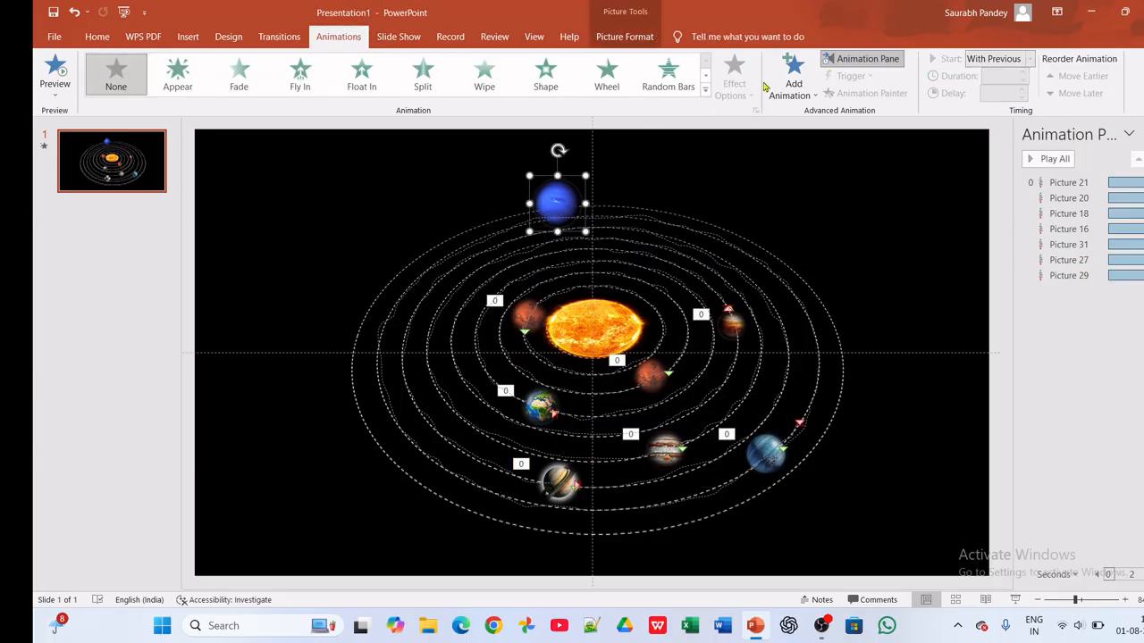
click(802, 79)
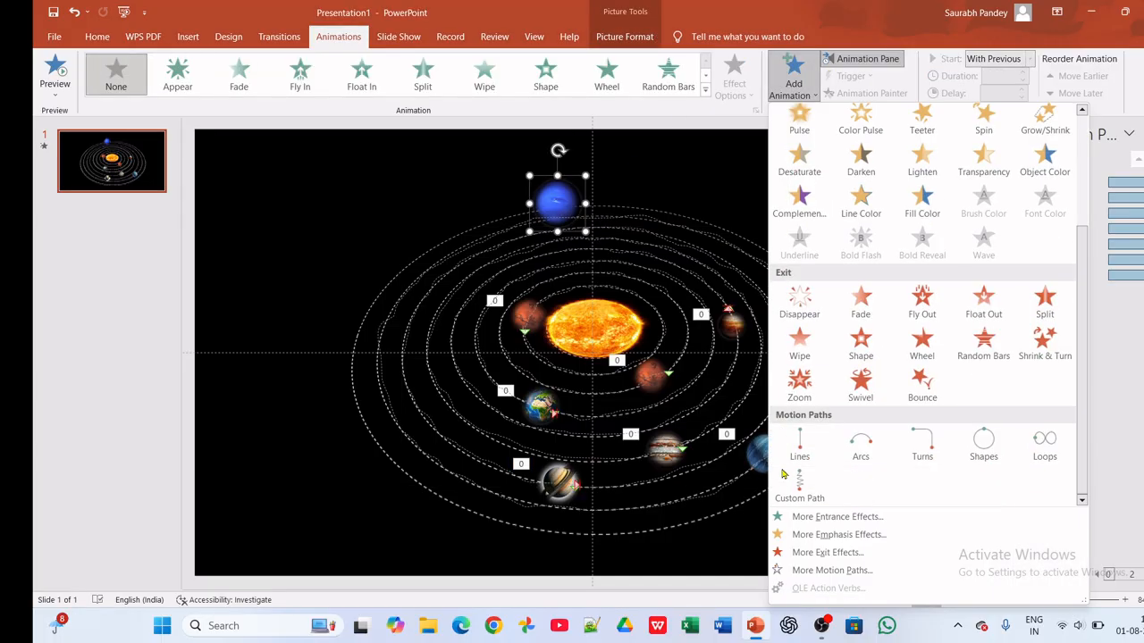
scroll(802, 475, down, 3)
click(799, 483)
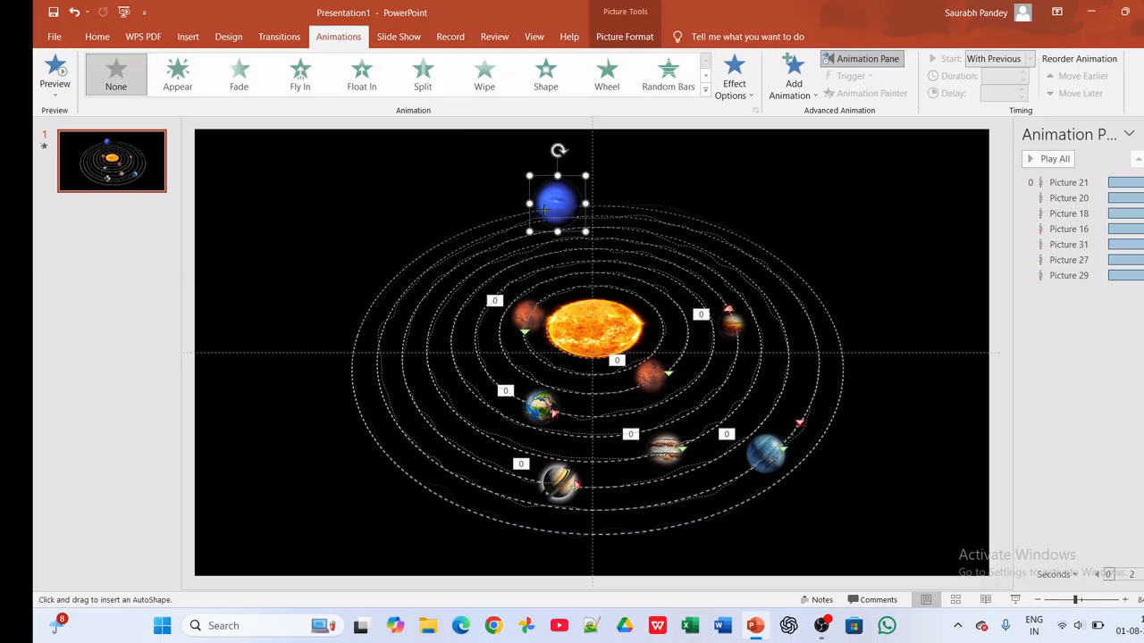
drag(543, 209, 538, 208)
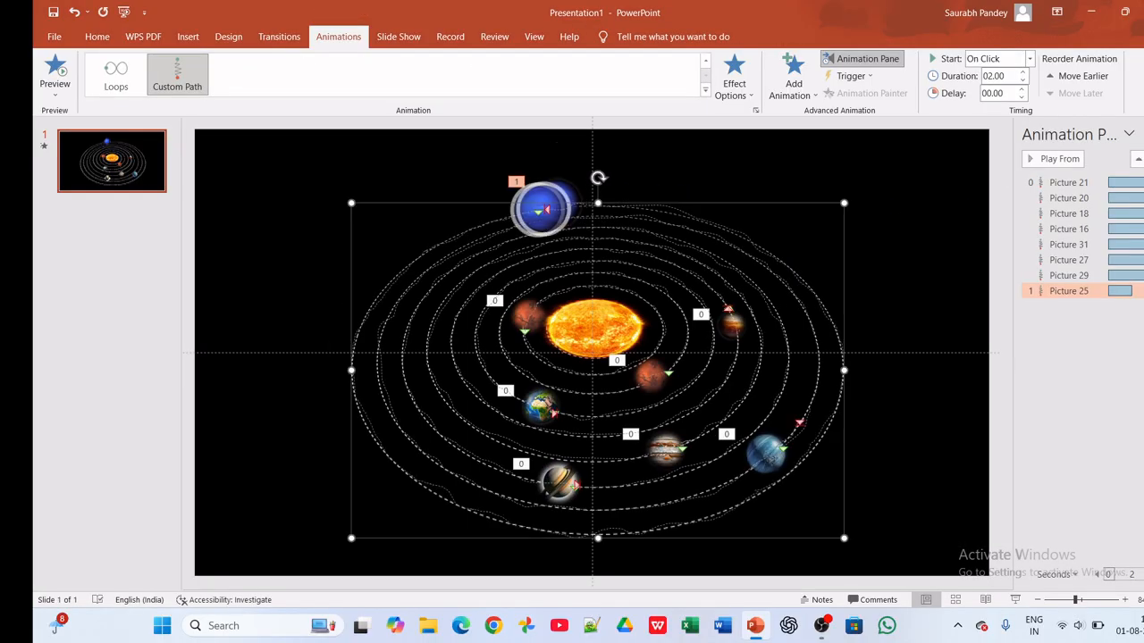
- Set the smooth start and smooth end of the dark blue planet's path animation to 0 sec
right_click(1098, 293)
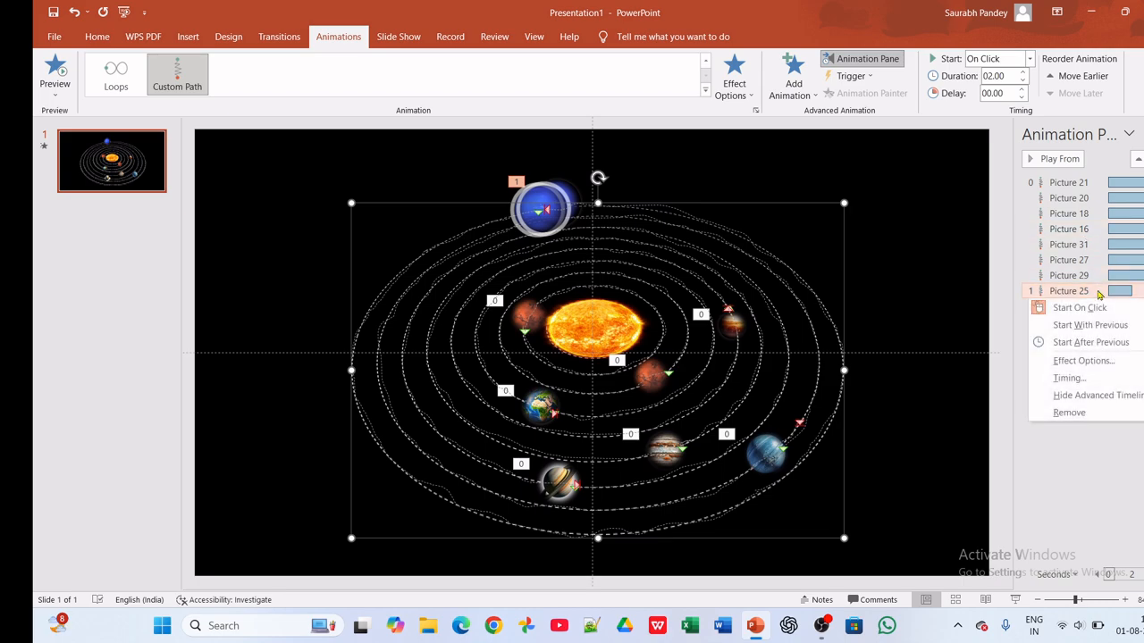
click(1091, 360)
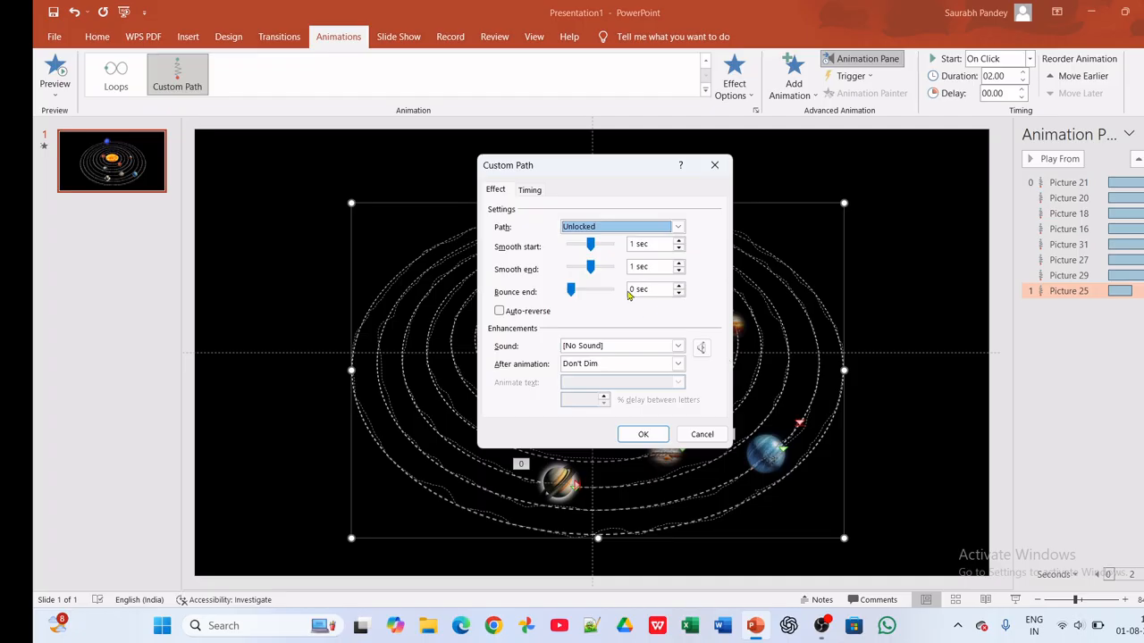
drag(590, 243, 570, 269)
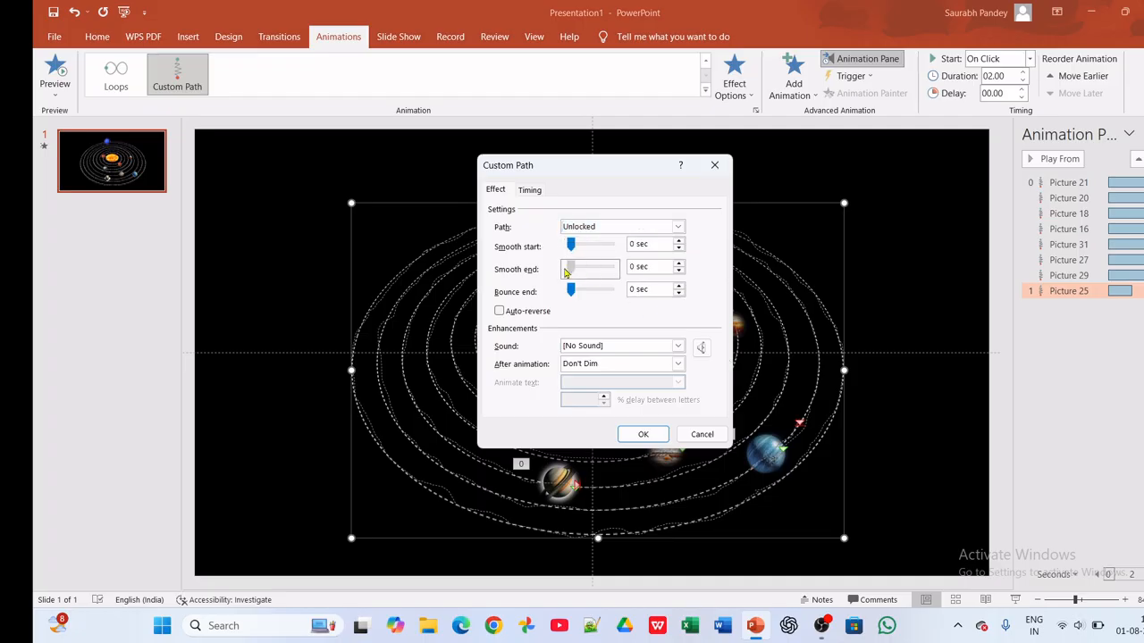
- Set the dark blue planet's path animation to start With Previous, last 20 seconds (Extremely Slow) and repeat Until End of Slide
click(524, 192)
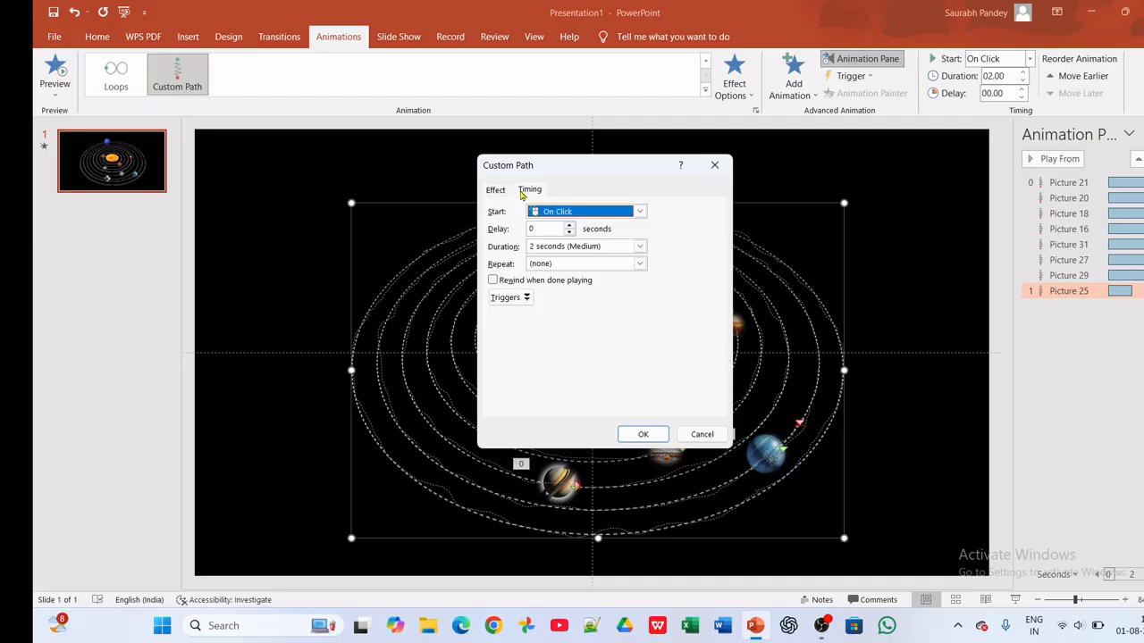
click(640, 212)
click(618, 239)
click(640, 246)
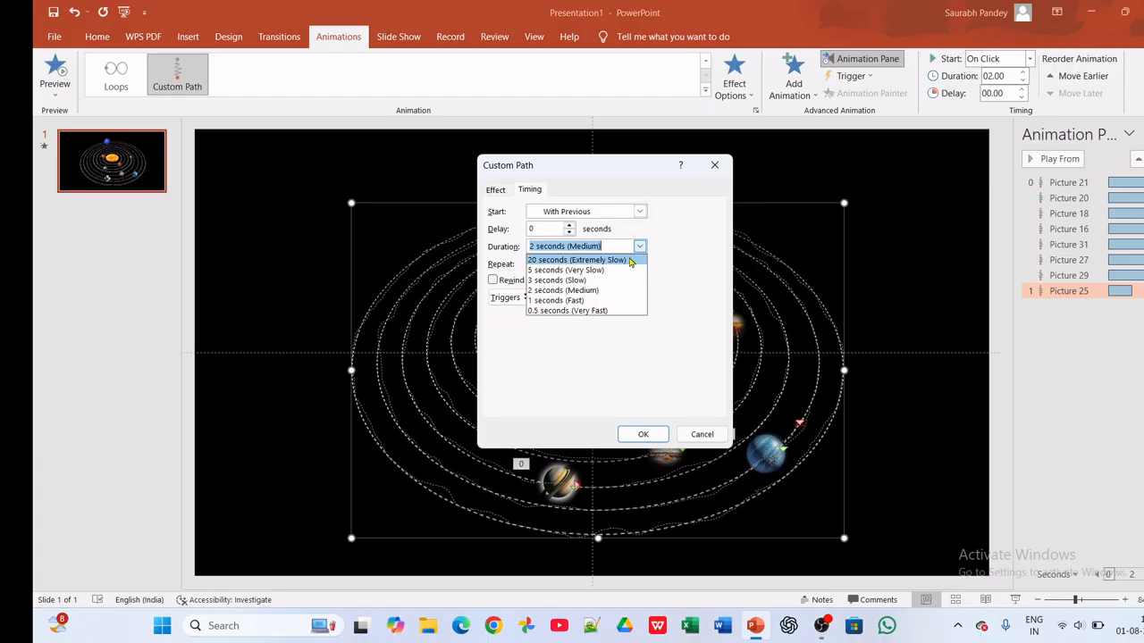
click(627, 260)
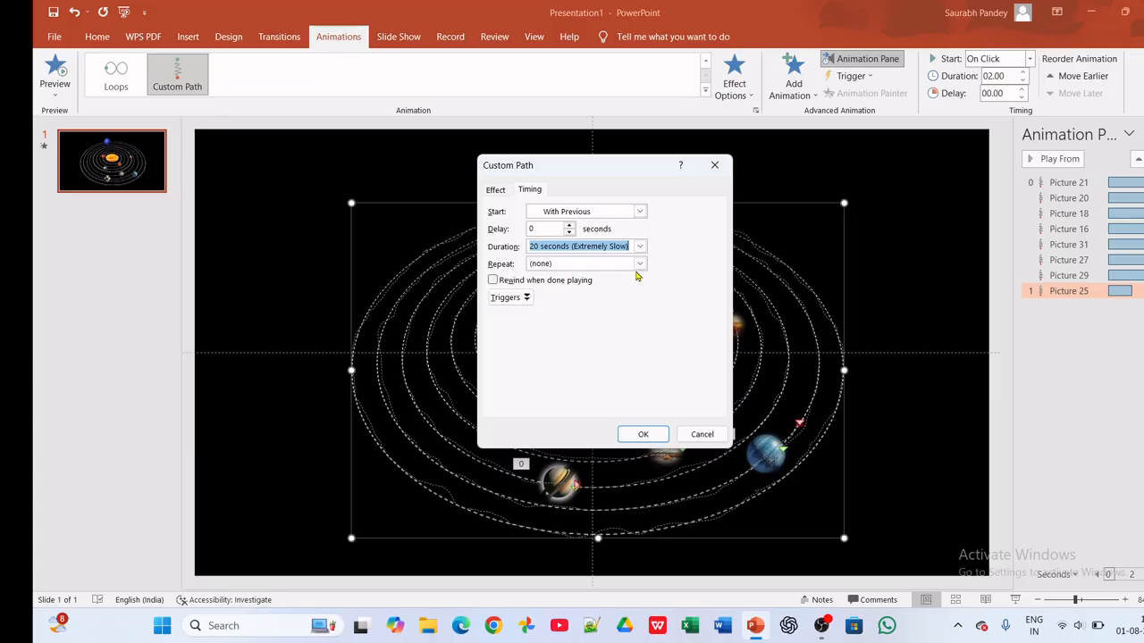
click(640, 263)
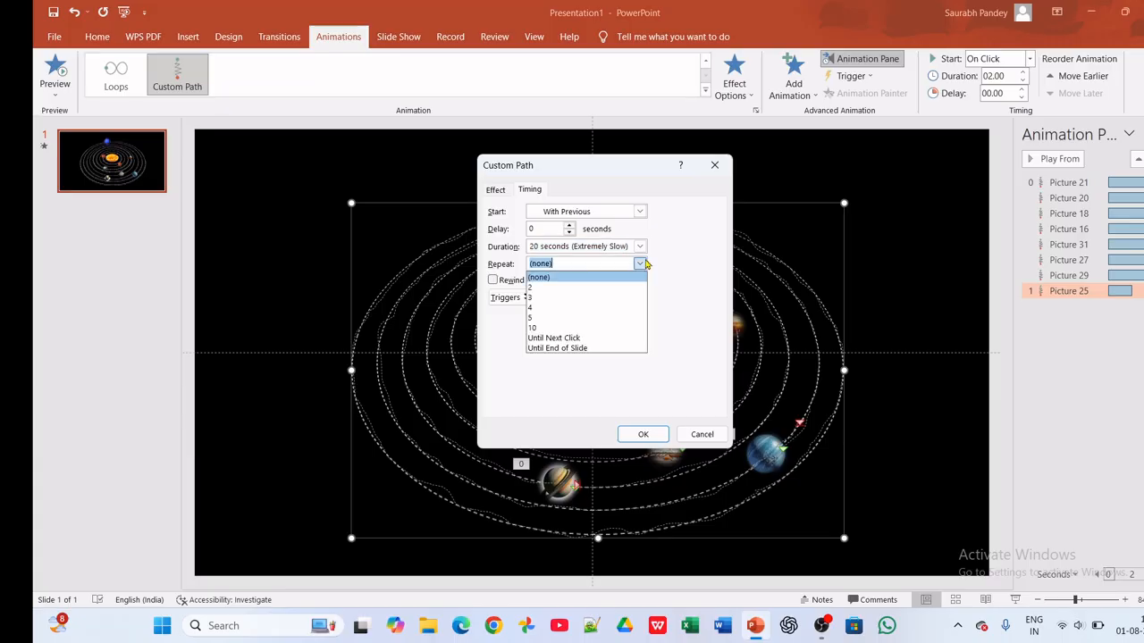
click(595, 348)
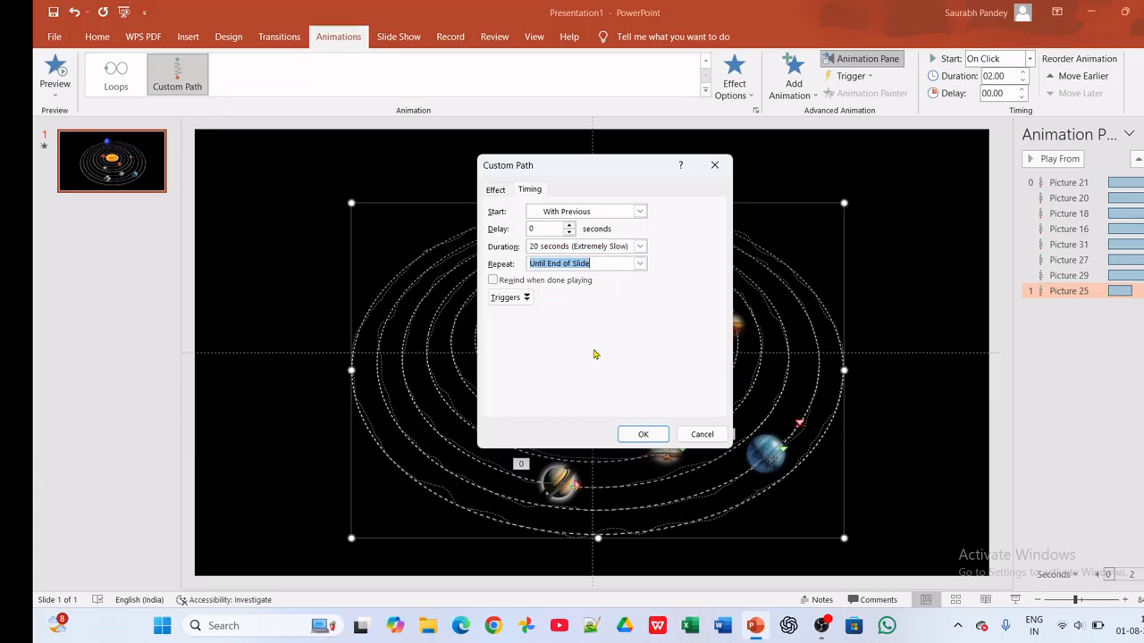
click(634, 433)
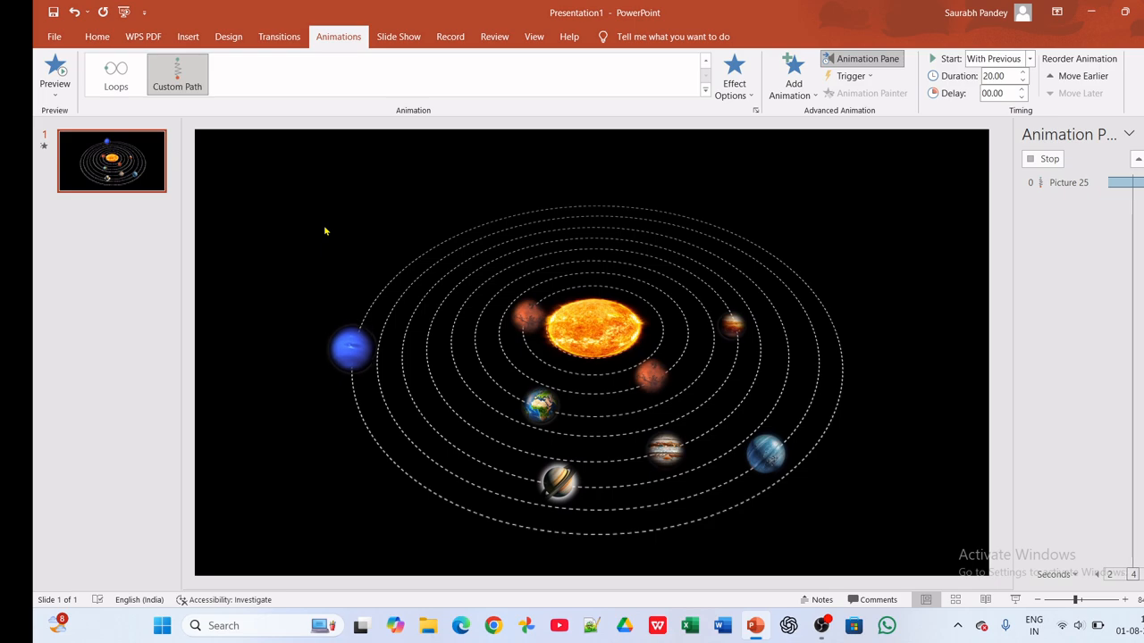
- Draw a rectangle covering the whole slide, 19.05 cm high by 33.87 cm wide
click(190, 36)
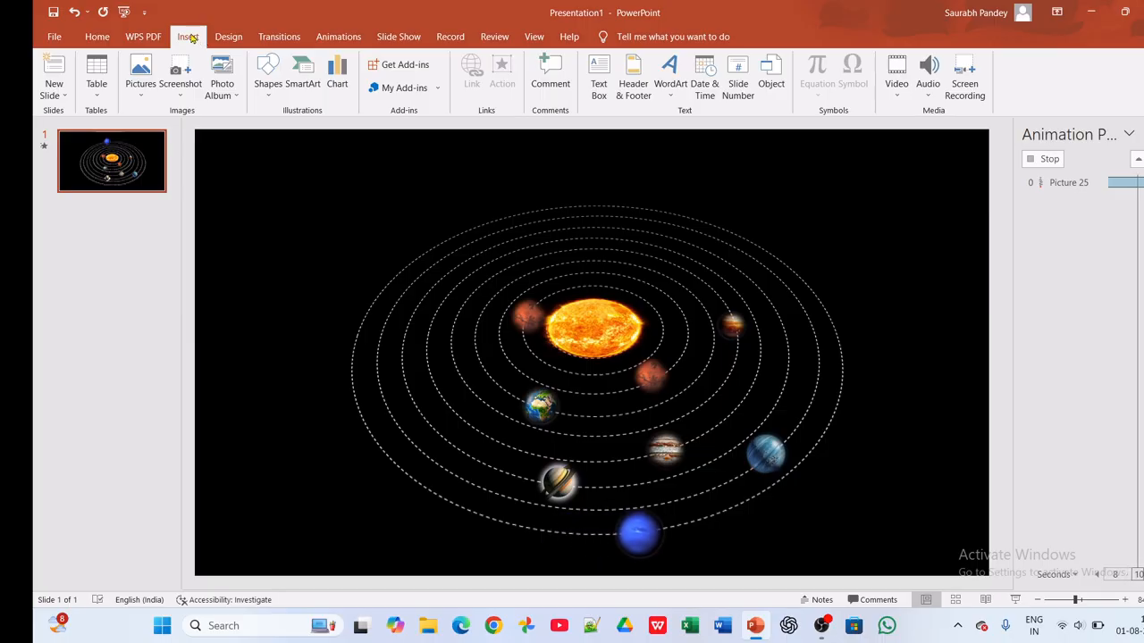
click(267, 85)
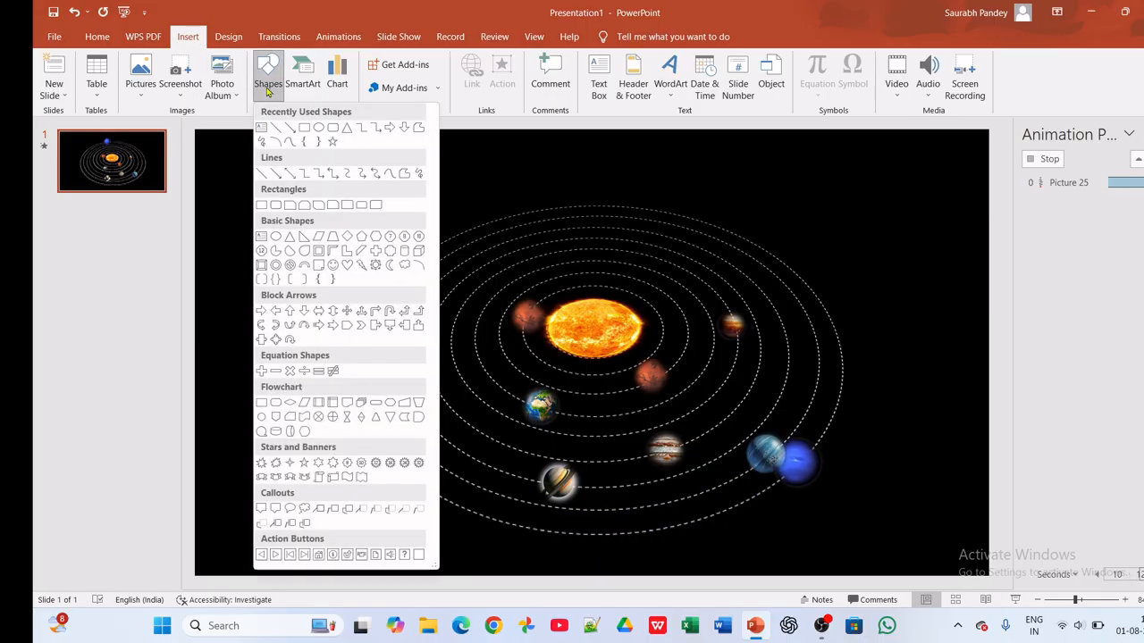
click(305, 131)
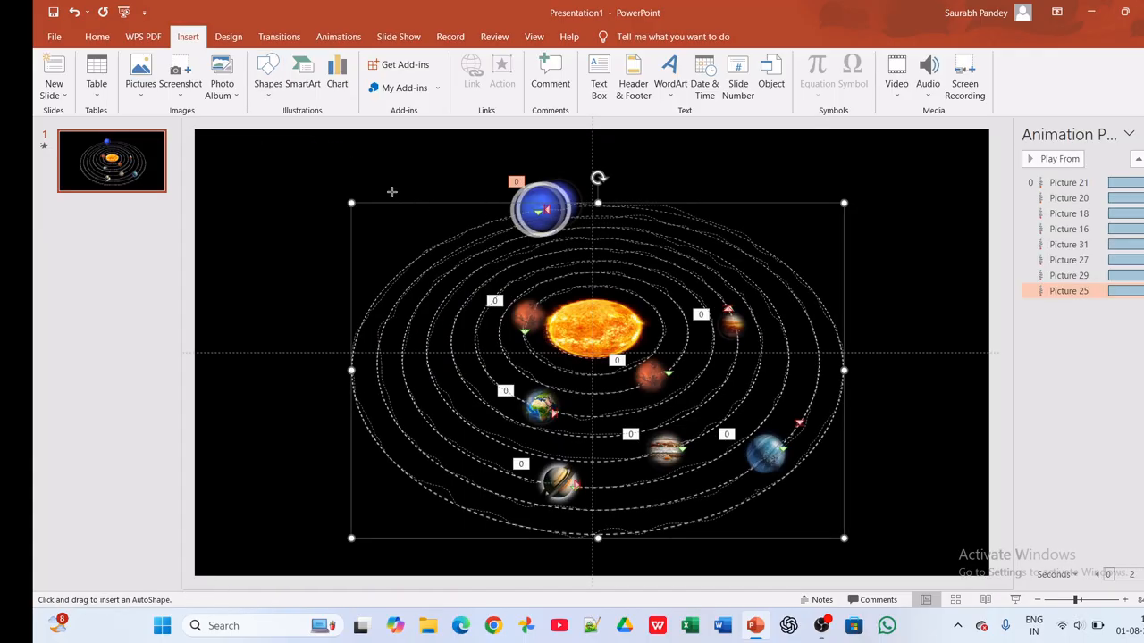
click(315, 172)
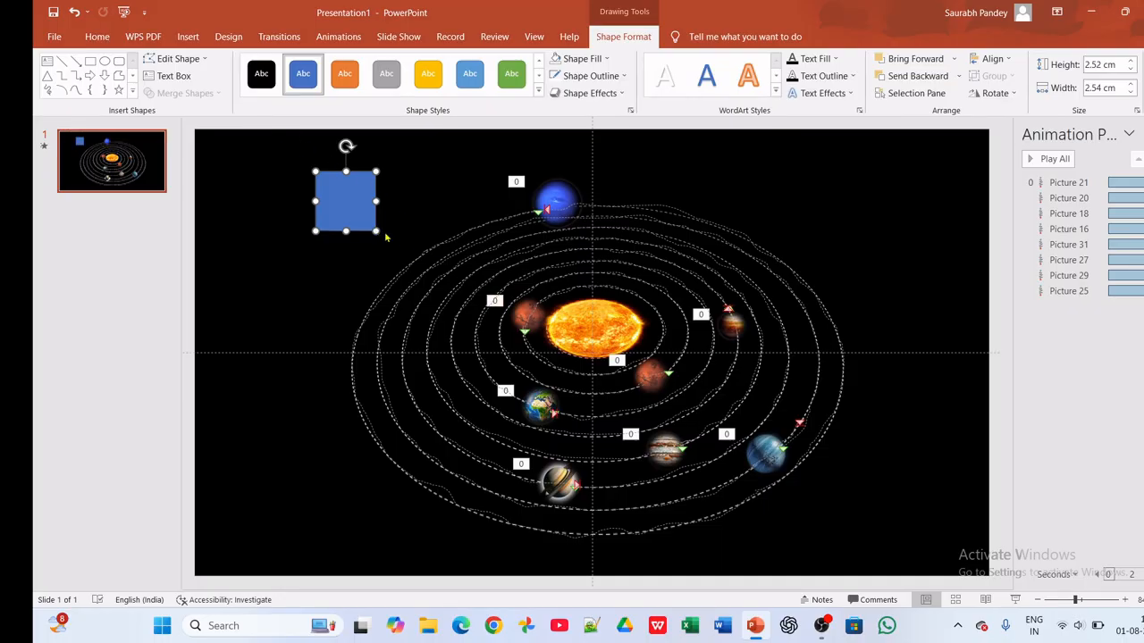
drag(376, 231, 989, 579)
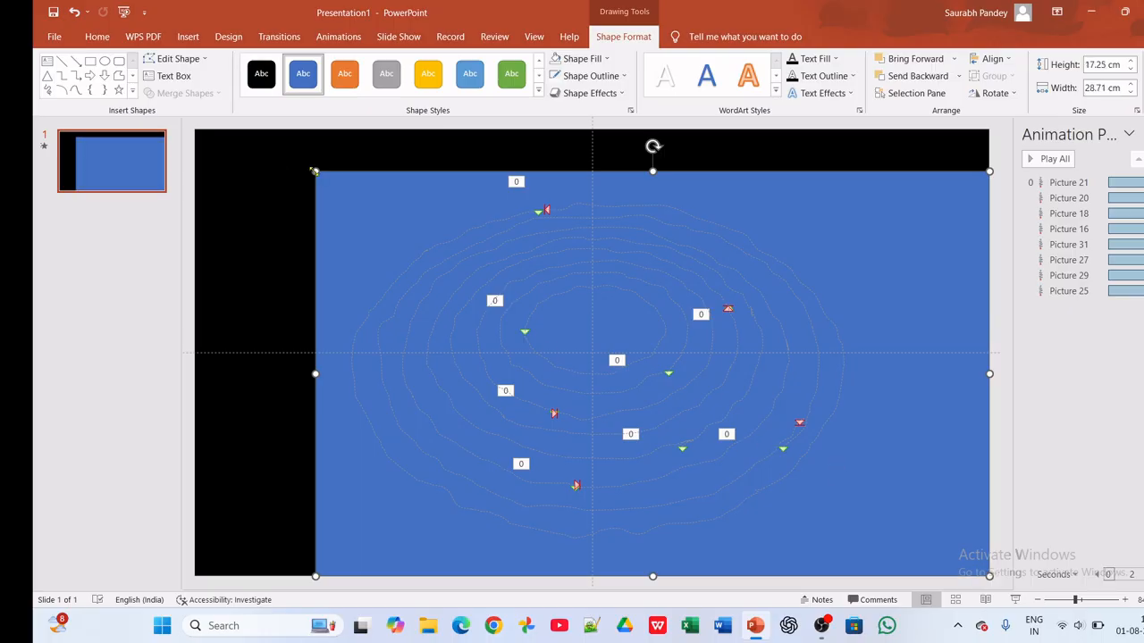
drag(315, 171, 193, 129)
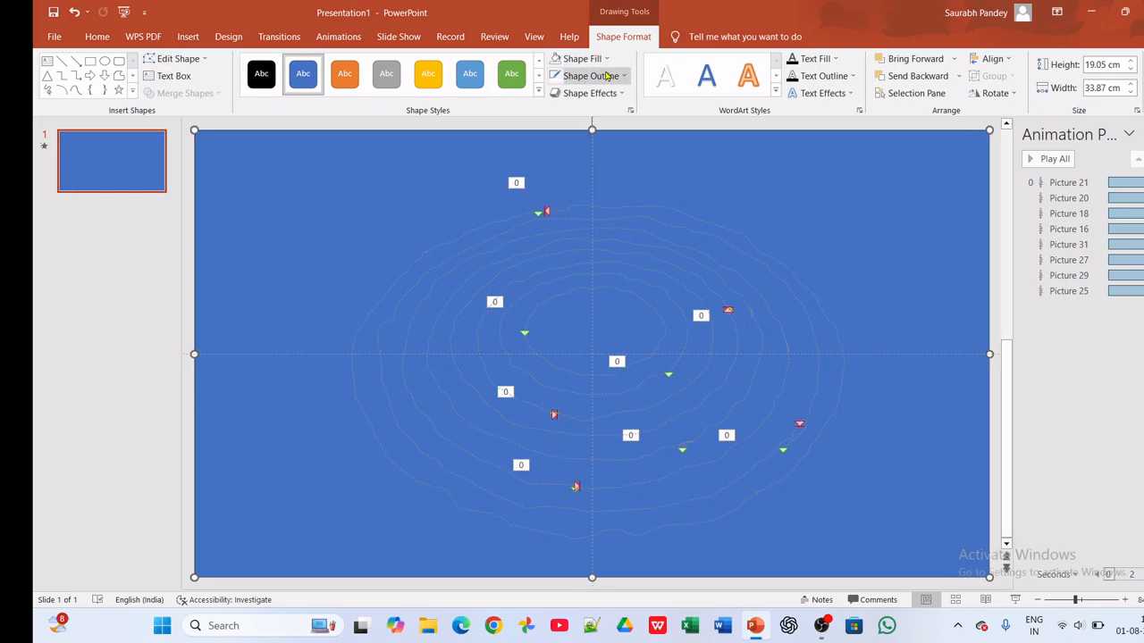
- Remove the outline and the fill from the full-slide rectangle
click(608, 76)
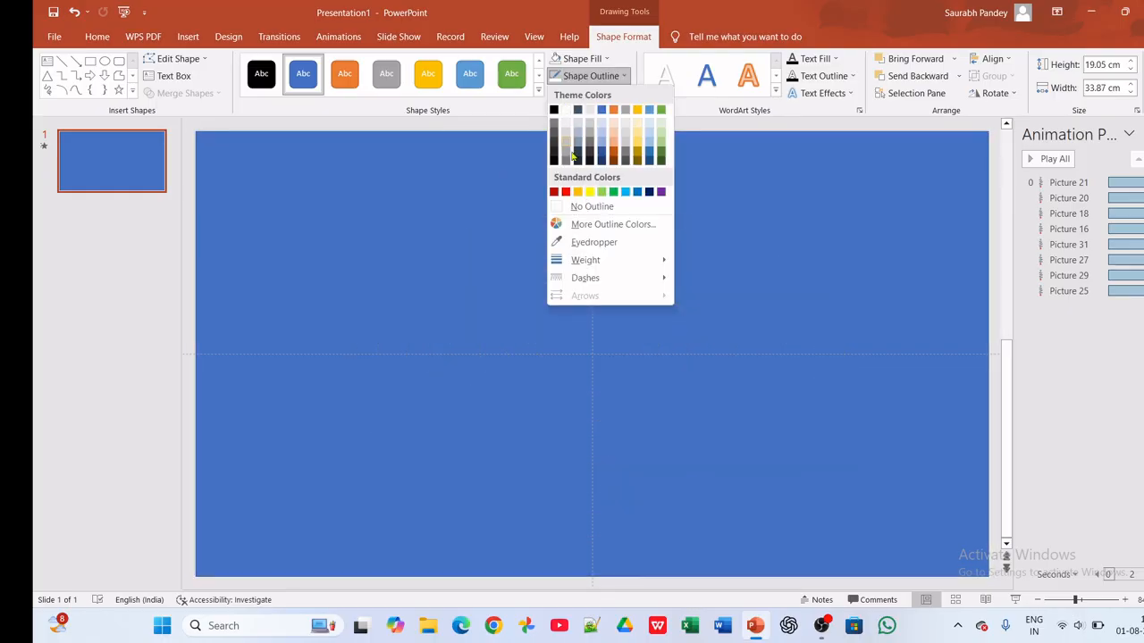
click(579, 206)
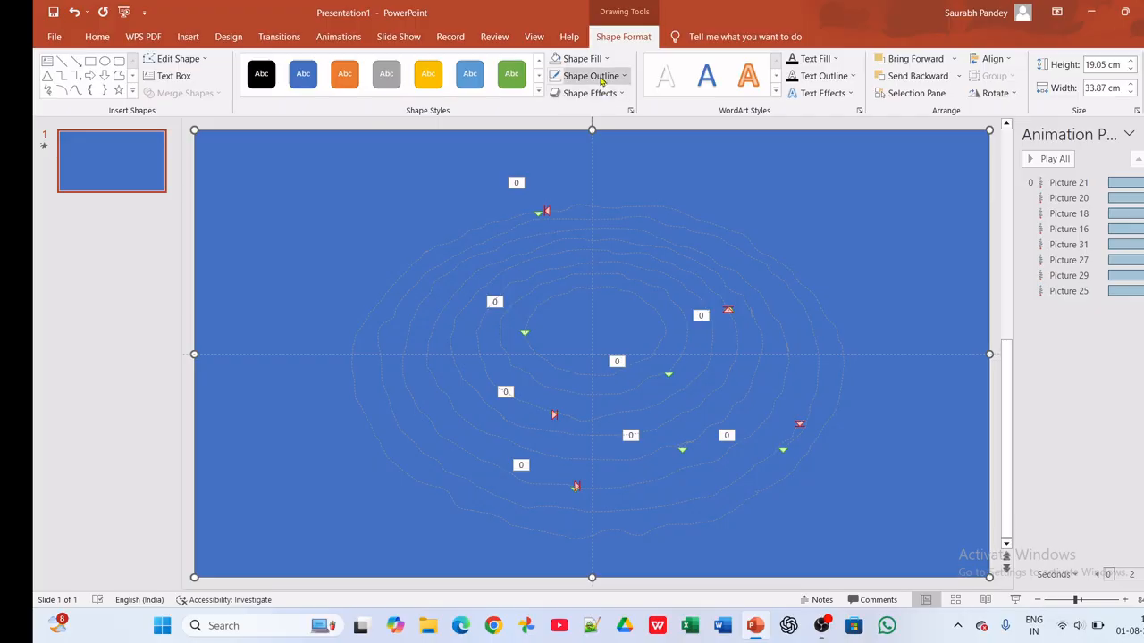
click(597, 77)
click(587, 206)
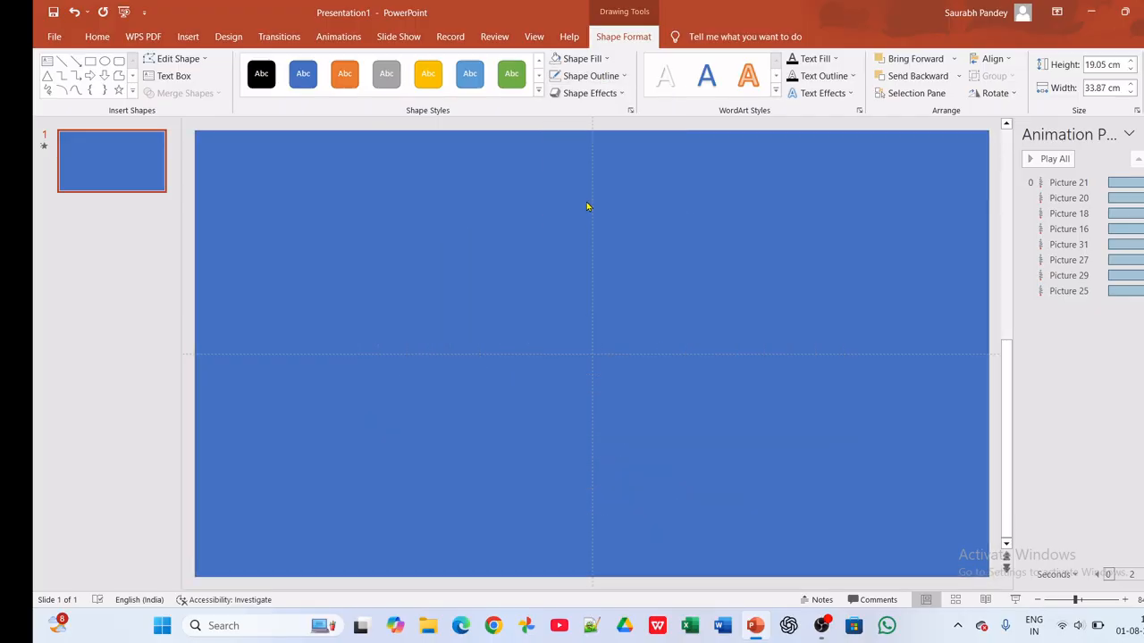
click(581, 58)
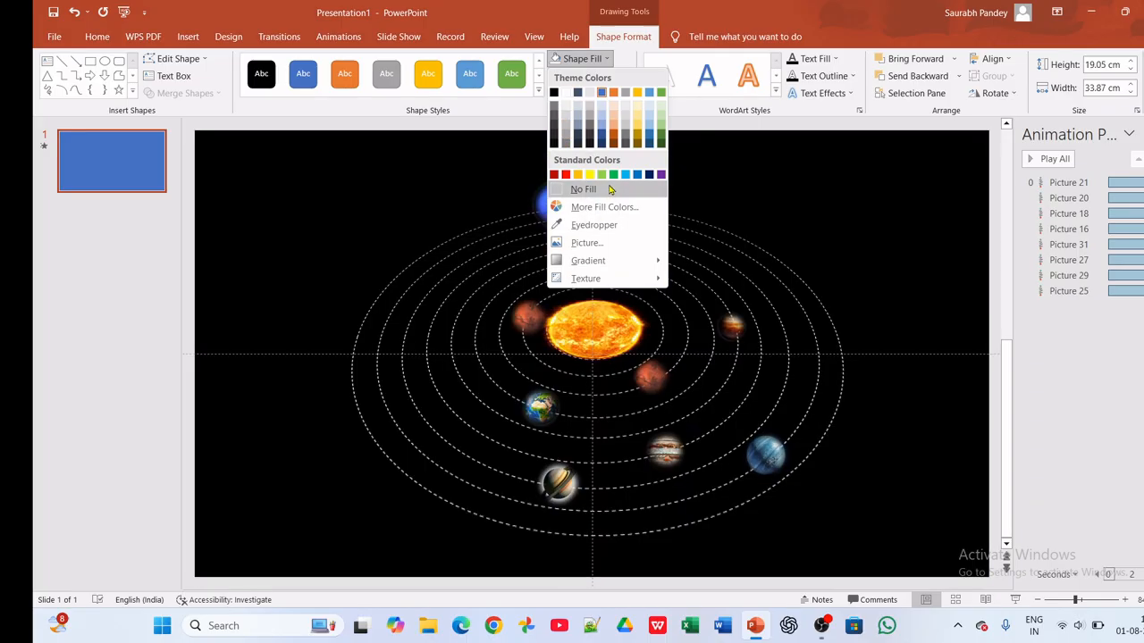
click(610, 190)
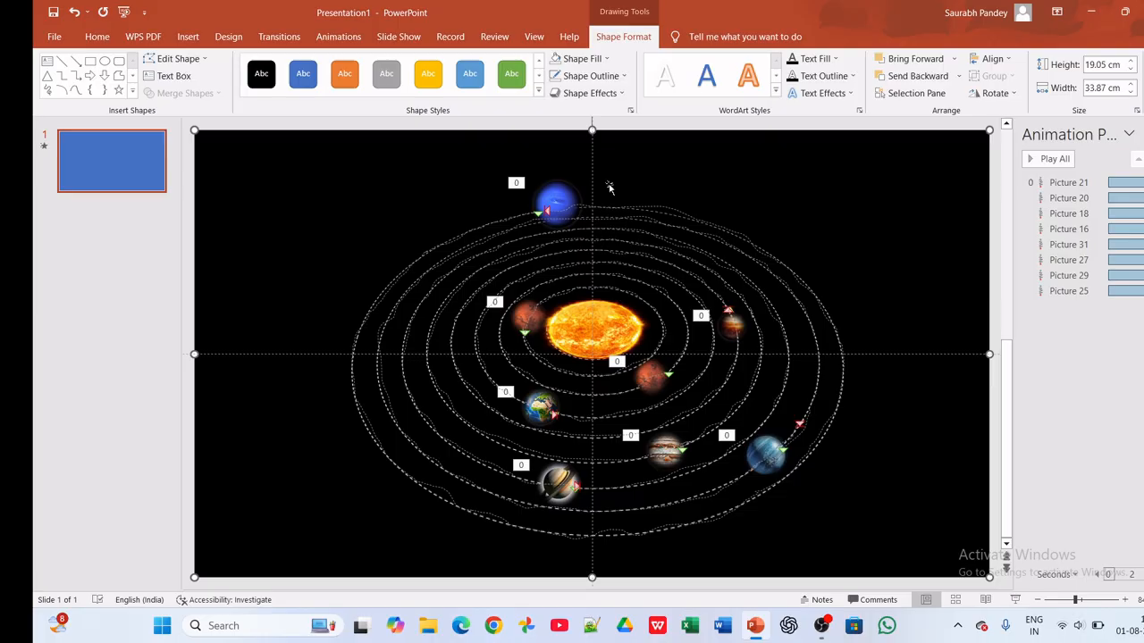
- Insert the Unsplash galaxy picture from the Downloads folder on this device
click(188, 36)
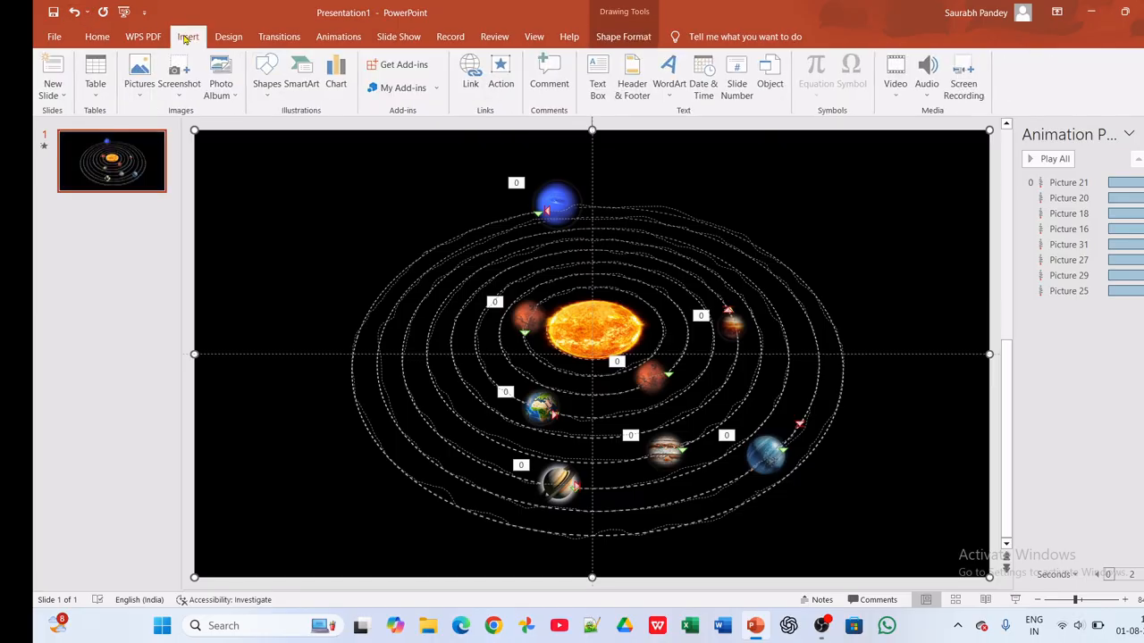
click(141, 96)
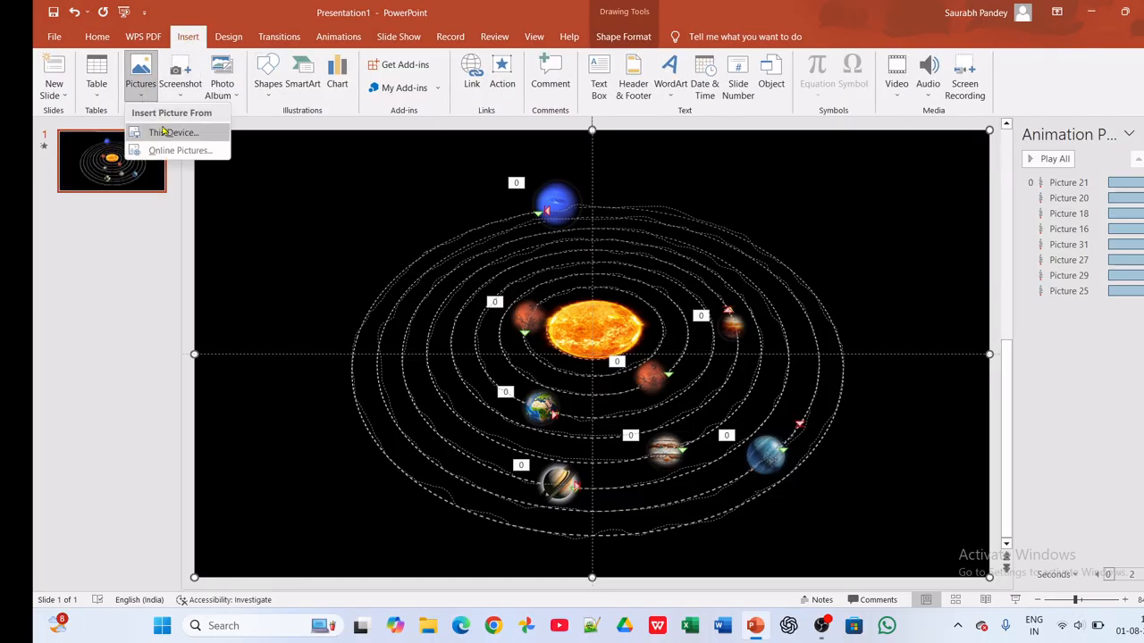
click(165, 134)
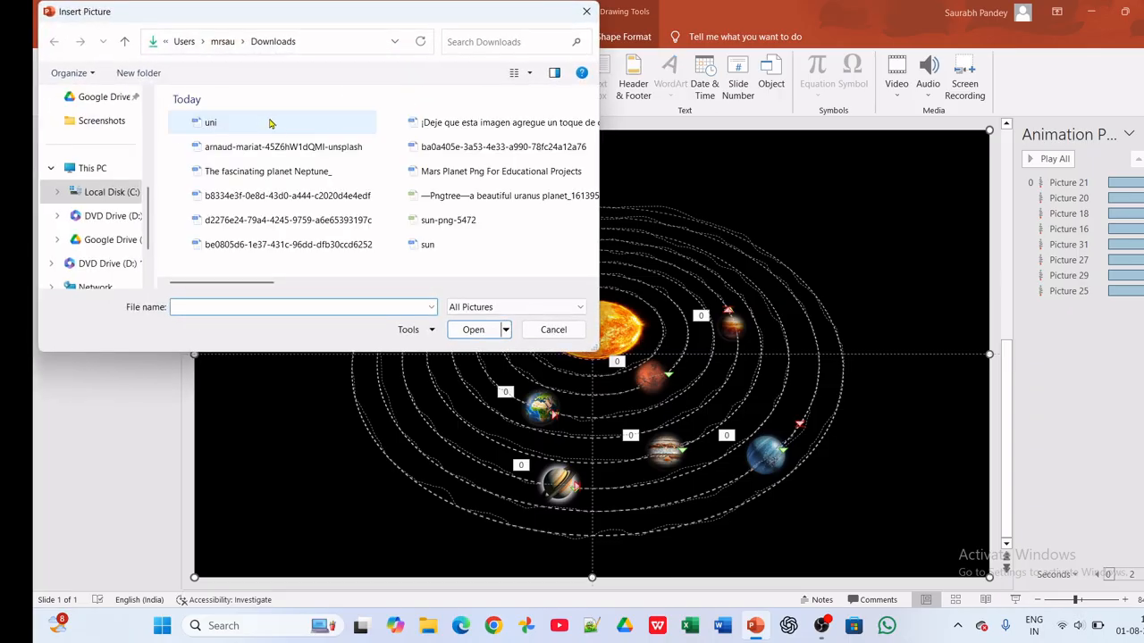
double_click(357, 147)
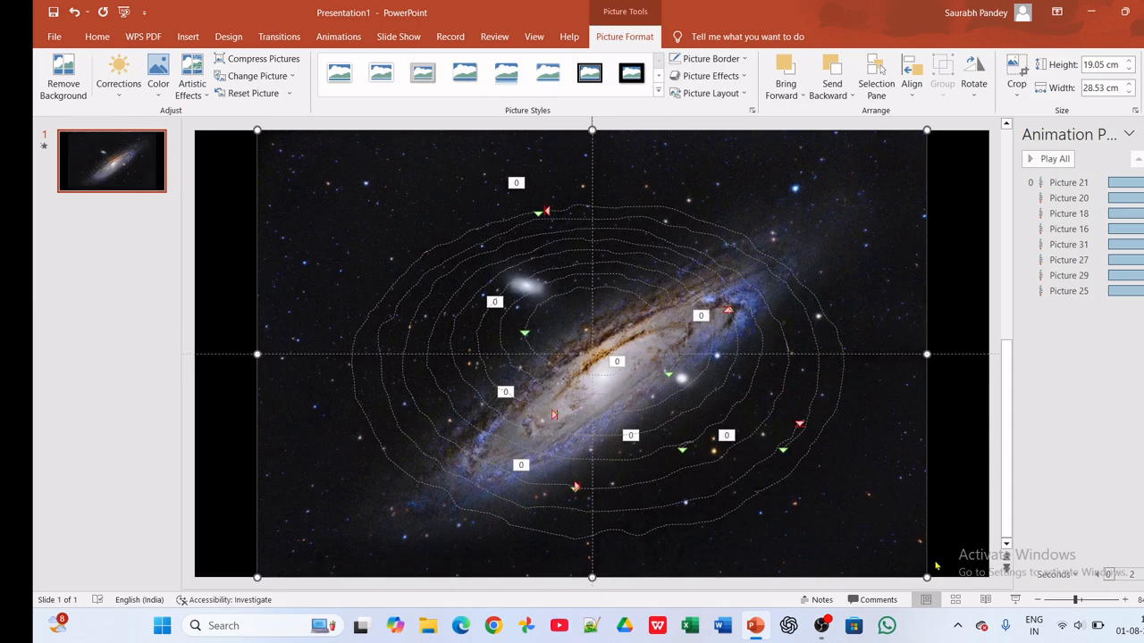
- Enlarge the galaxy picture to about 21.2 cm high by 34.5 cm wide, covering the whole slide
drag(927, 577, 1005, 529)
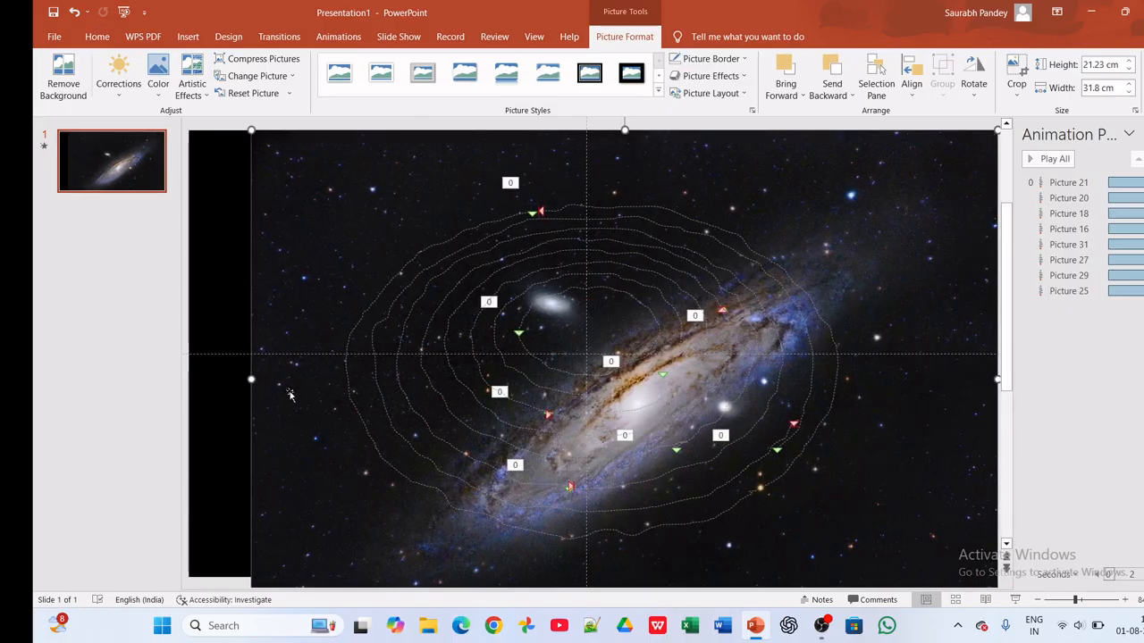
drag(247, 379, 185, 367)
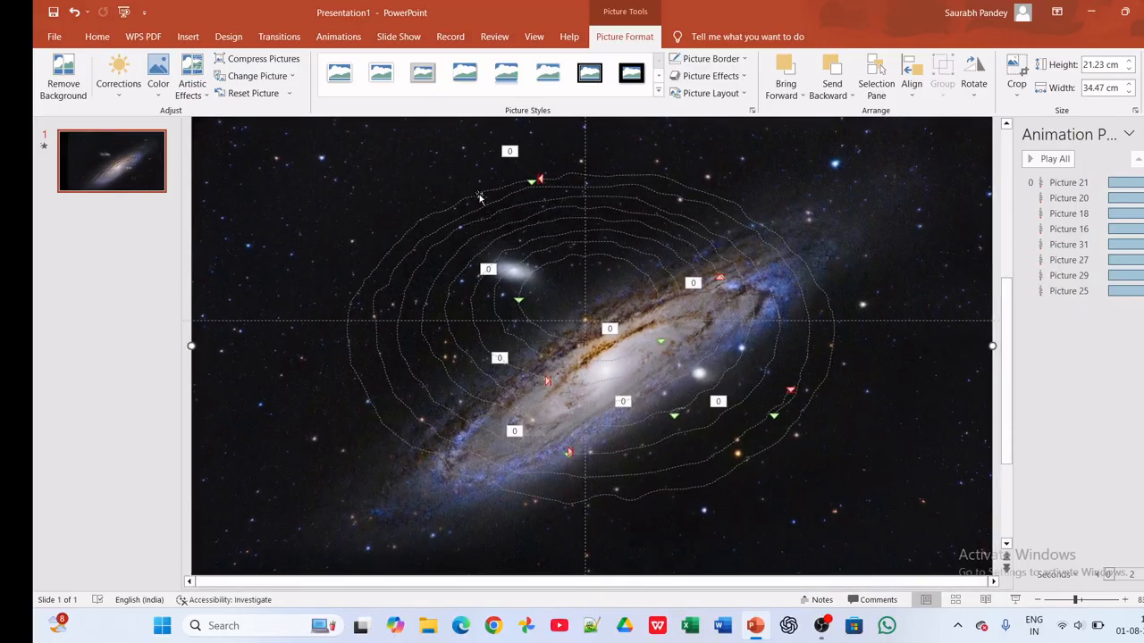
scroll(480, 196, down, 2)
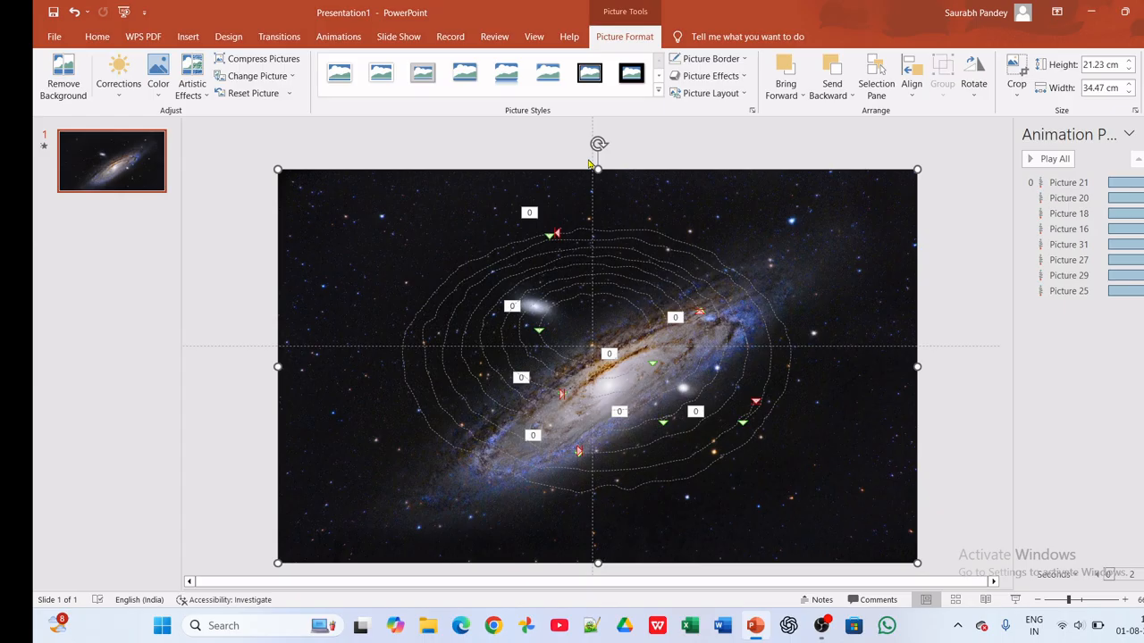
- Send the galaxy picture to the back and preview the orbiting planets in the slide show
right_click(666, 228)
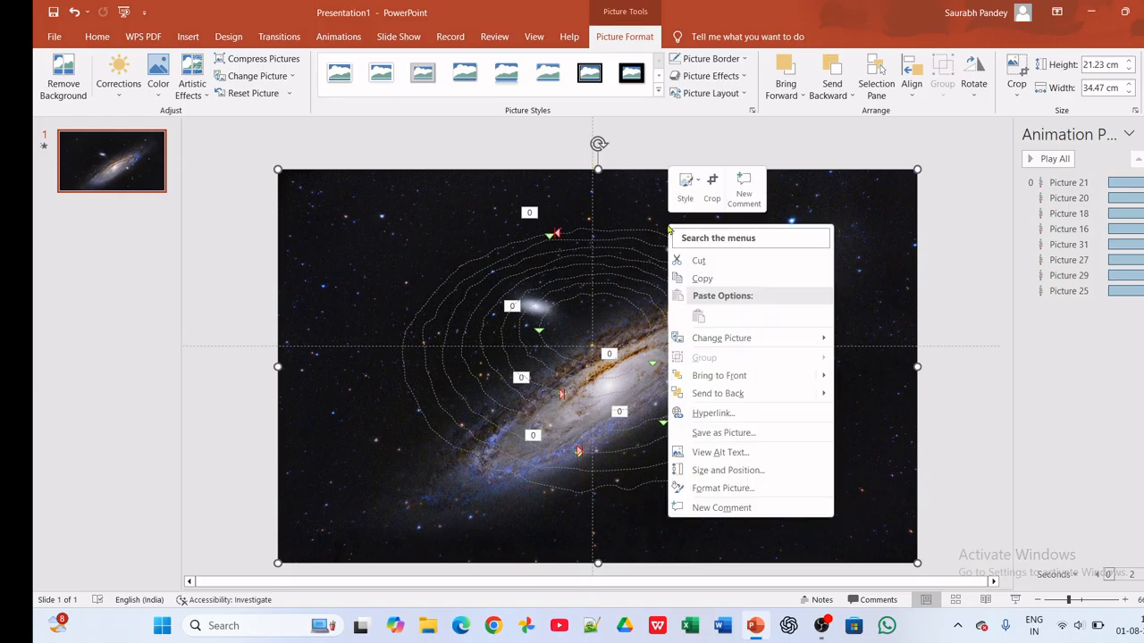
click(715, 393)
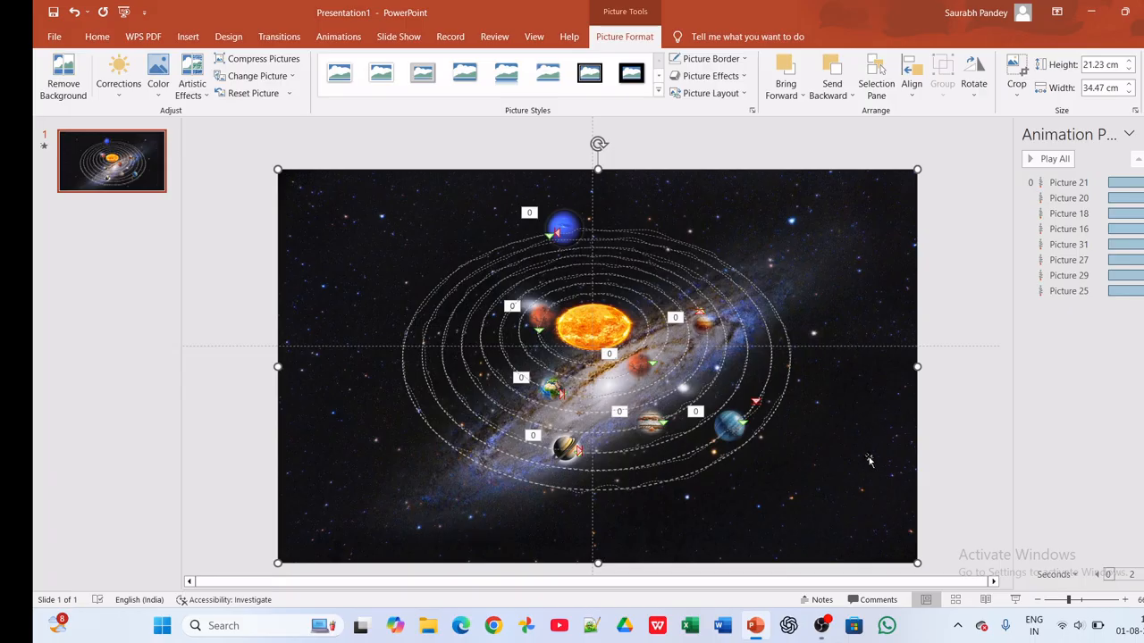
click(1015, 600)
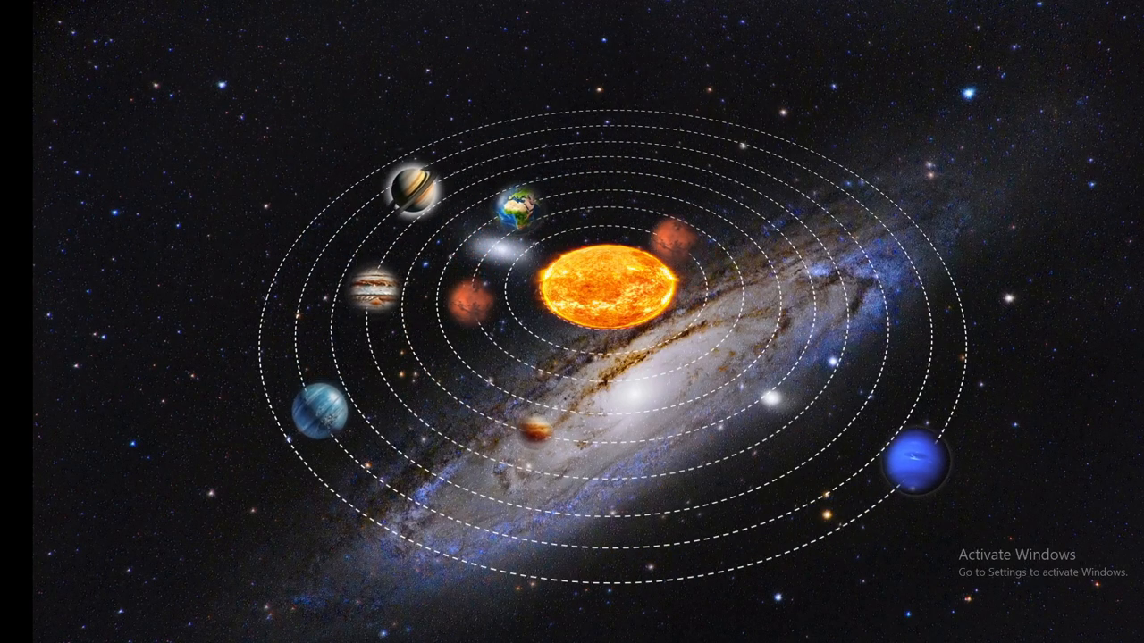
key(Escape)
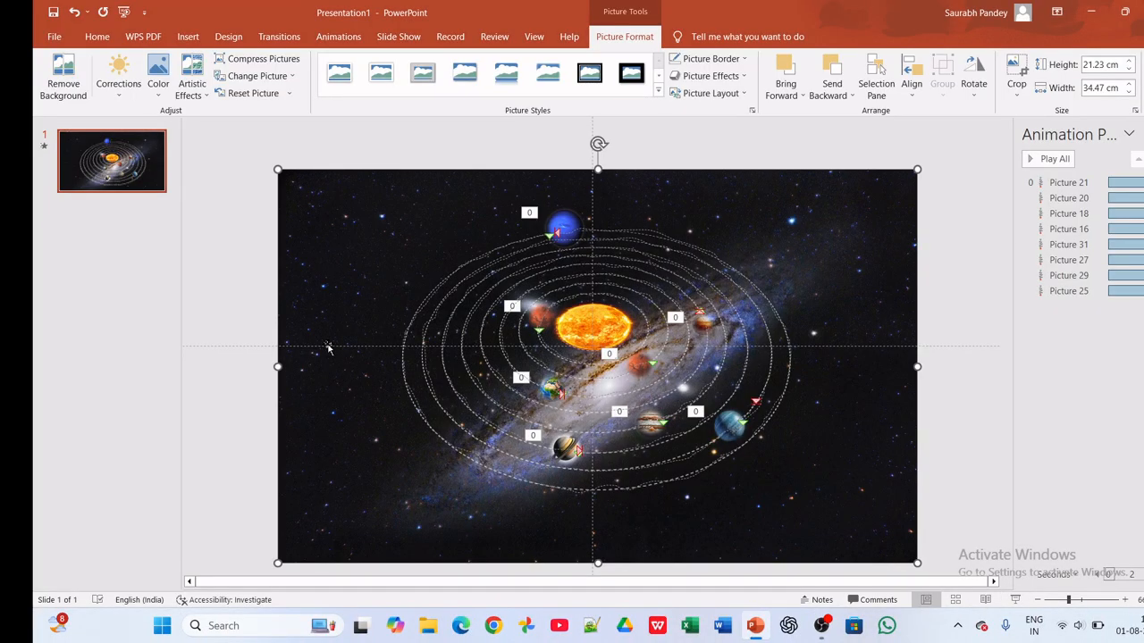
- Add a second slide after the solar system slide and give it the Title Only layout
click(125, 177)
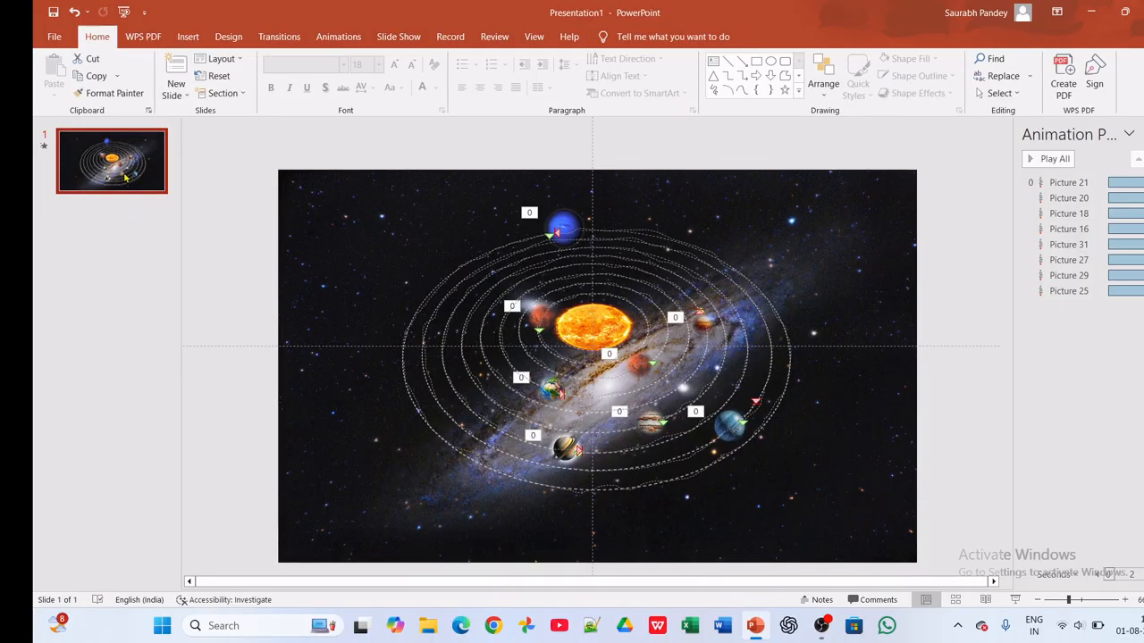
key(Return)
click(563, 311)
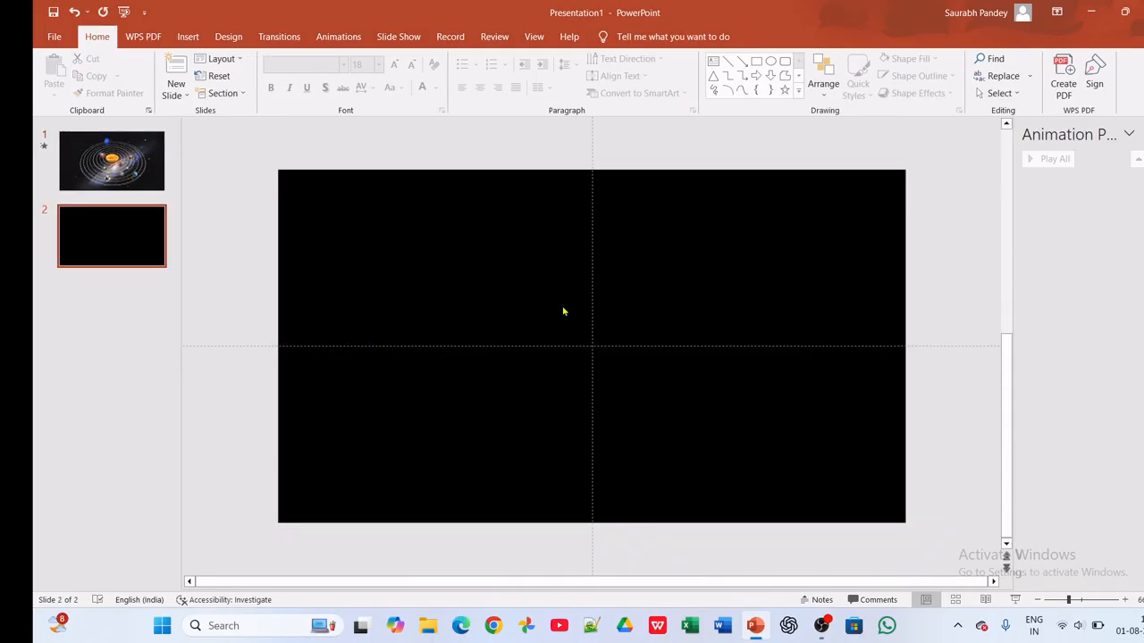
right_click(93, 230)
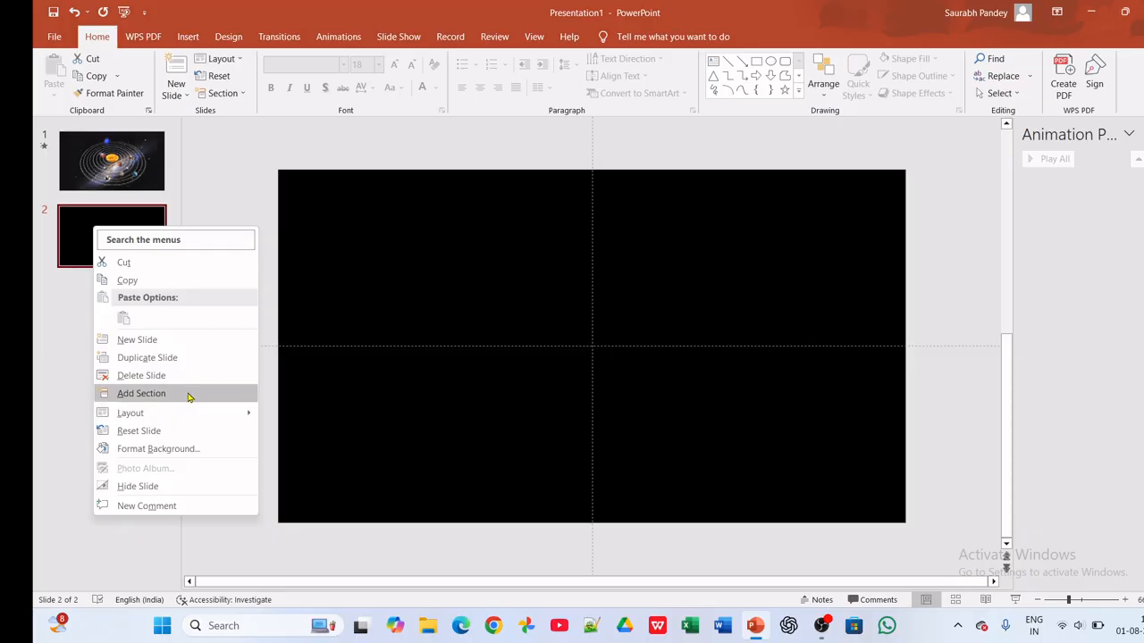
mouse_move(188, 412)
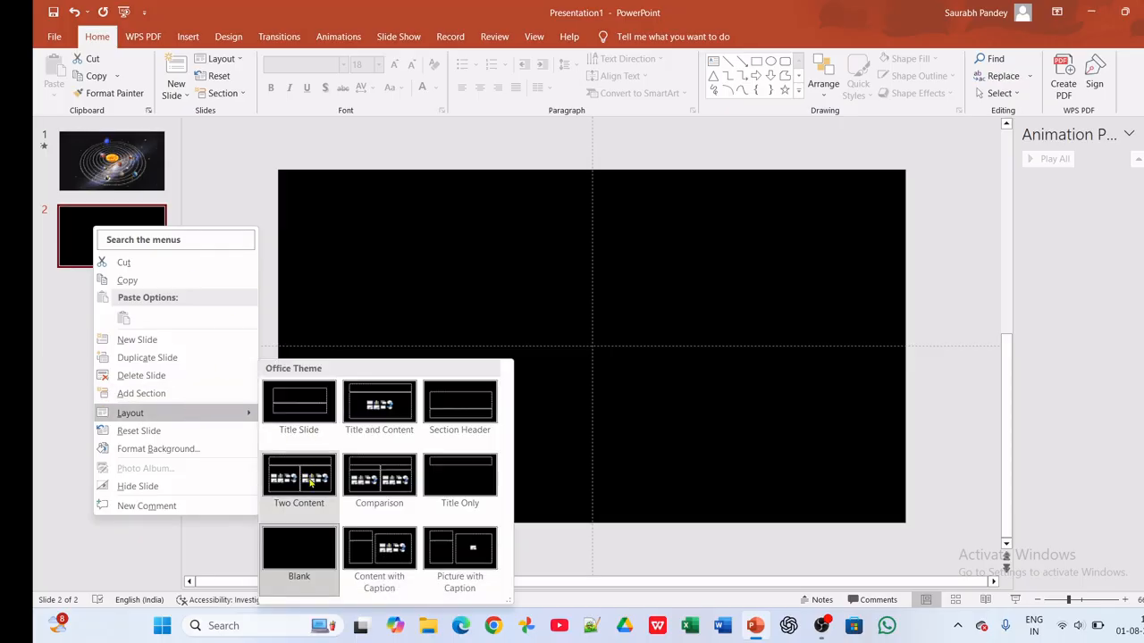
click(459, 462)
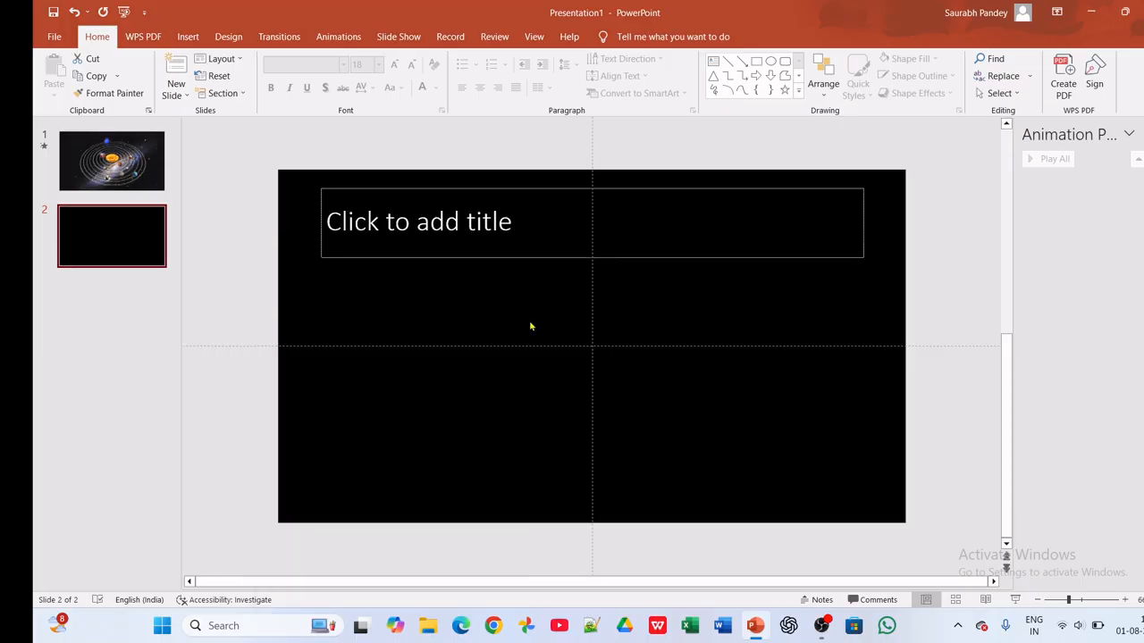
- Enter "thankyou" as the title of the second slide
click(548, 230)
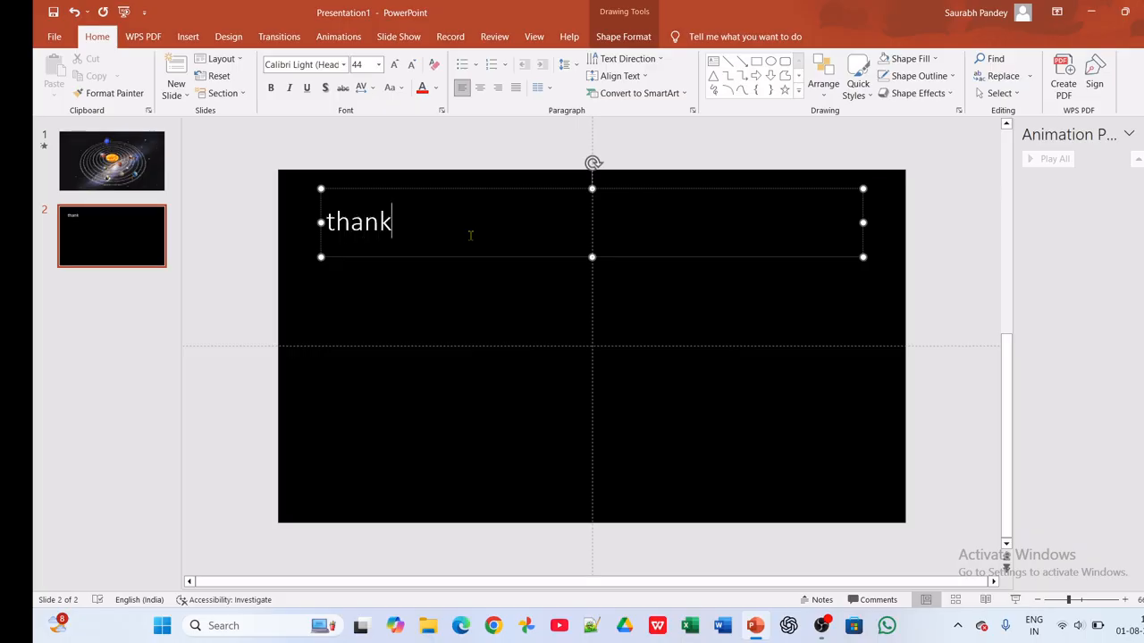
text(thankyo)
text(u)
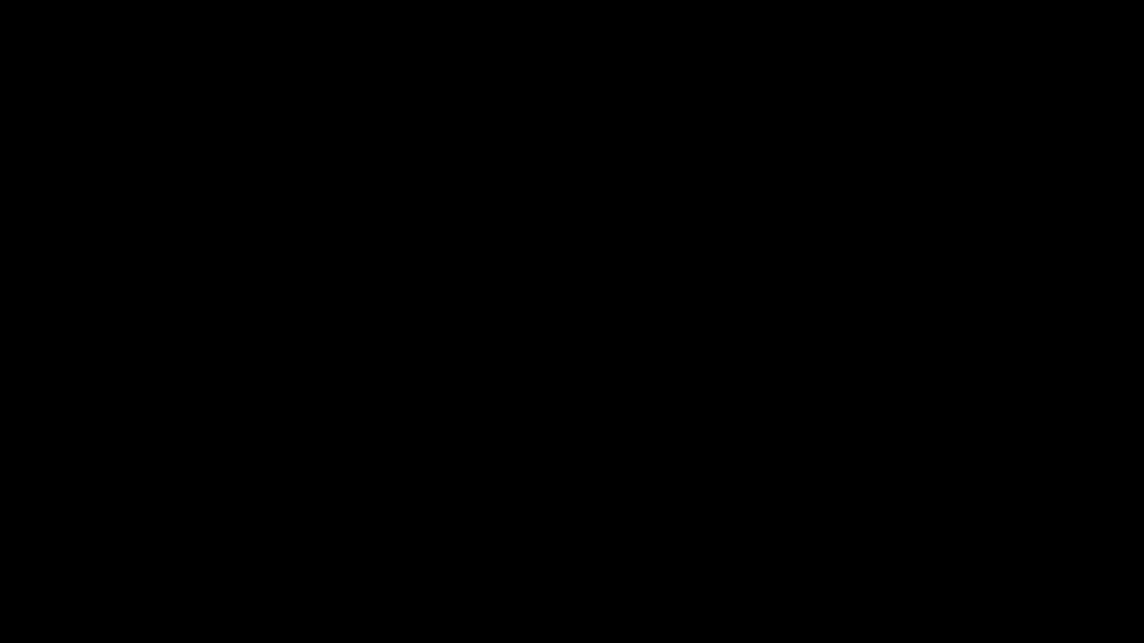